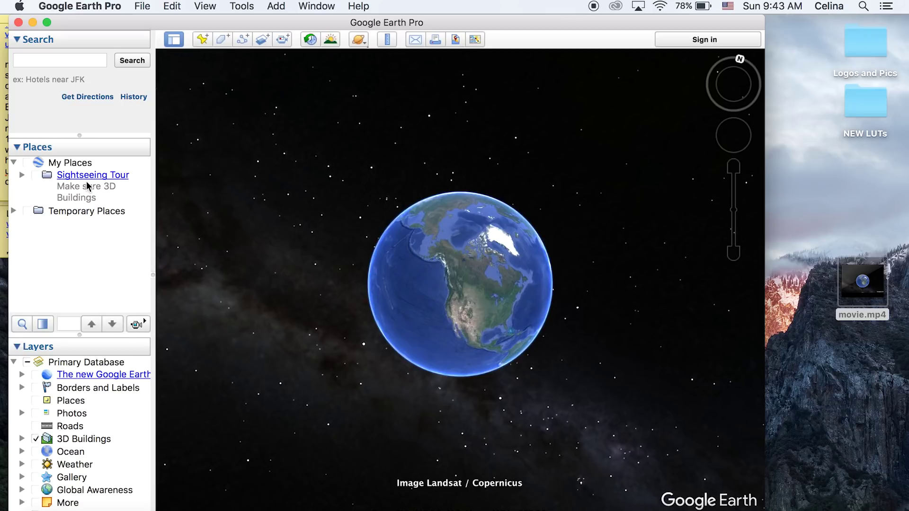
- Expand and re-collapse the Sightseeing Tour folder, then look through the View menu without changes
{"action": "left_click", "coordinate": [22, 175]}
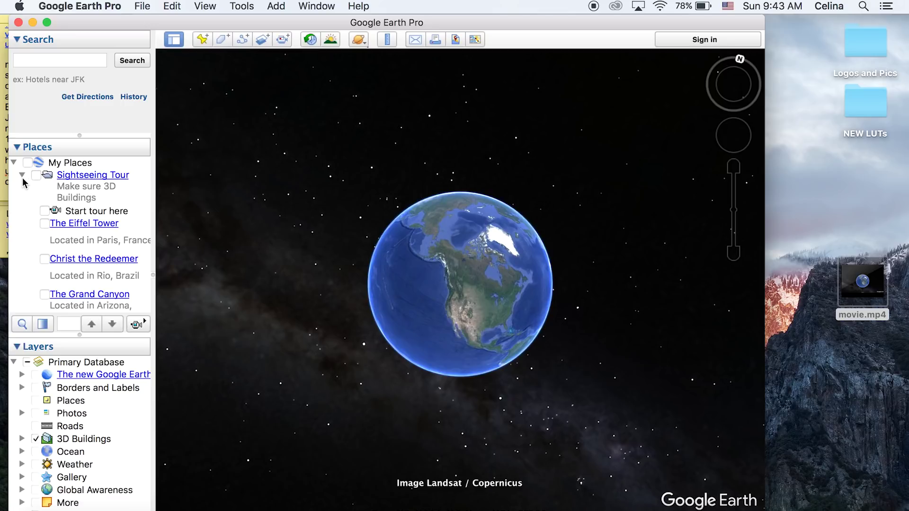
{"action": "left_click", "coordinate": [22, 176]}
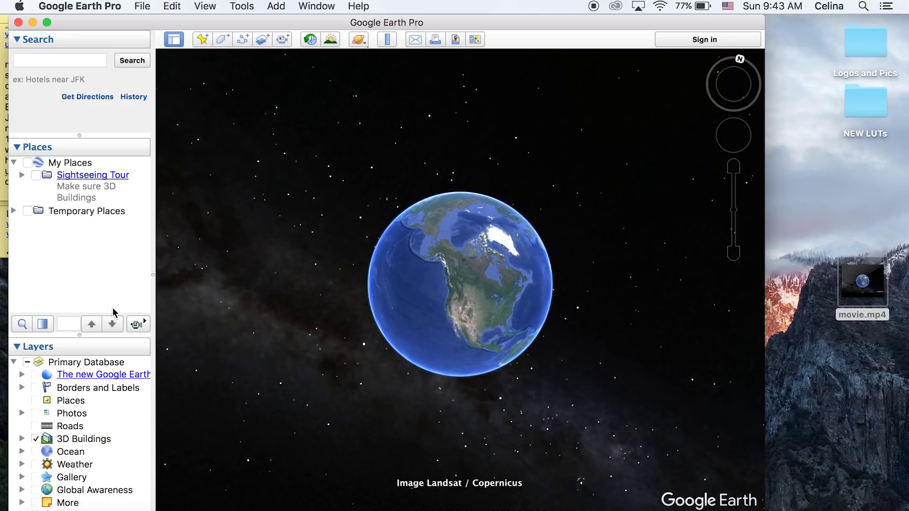
{"action": "left_click", "coordinate": [234, 5]}
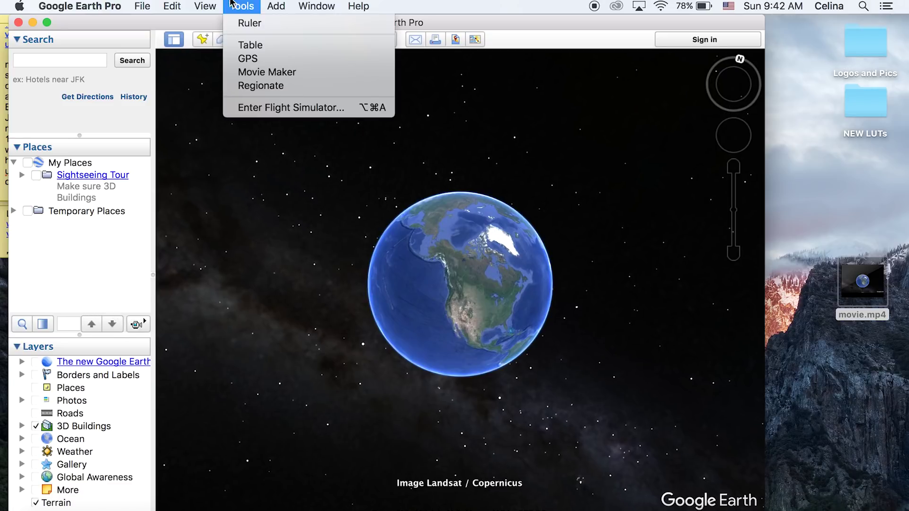
{"action": "mouse_move", "coordinate": [205, 5]}
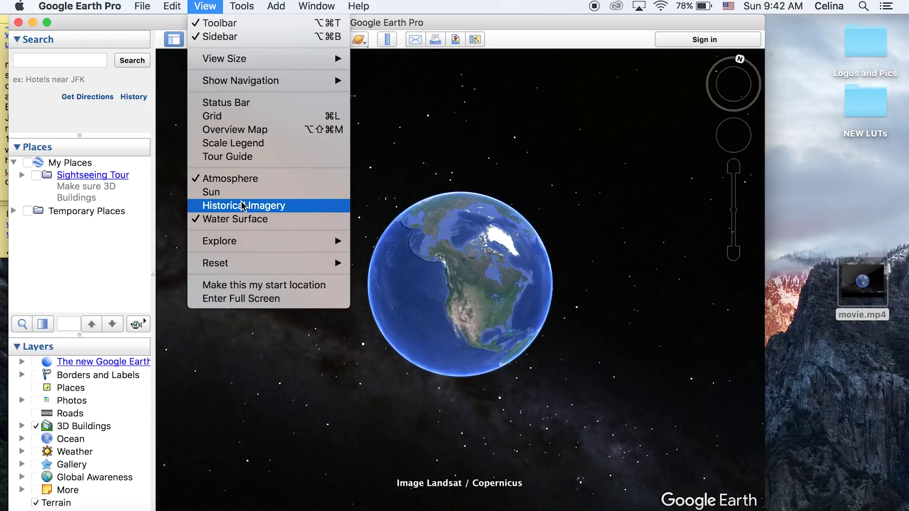
{"action": "left_click", "coordinate": [235, 272]}
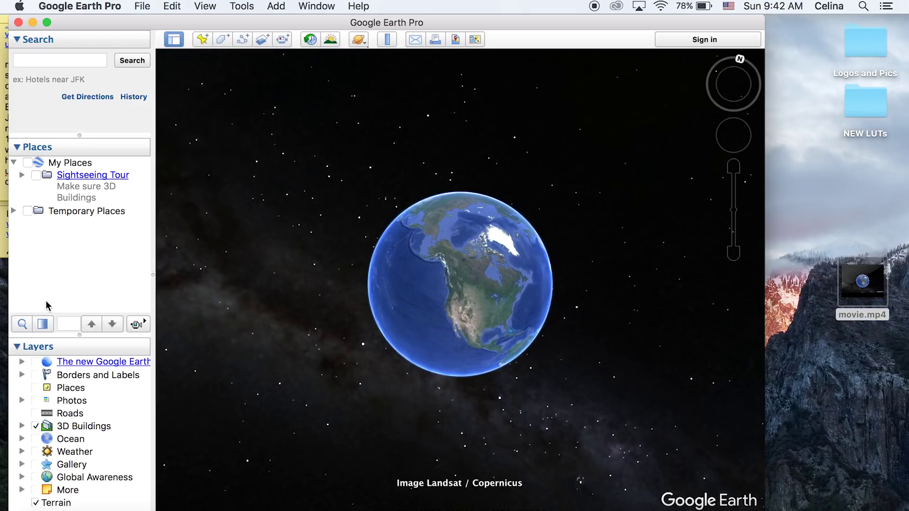
- Scroll the Layers list and put the cursor in the Search field
{"action": "scroll", "coordinate": [30, 414], "scroll_direction": "up", "scroll_amount": 1}
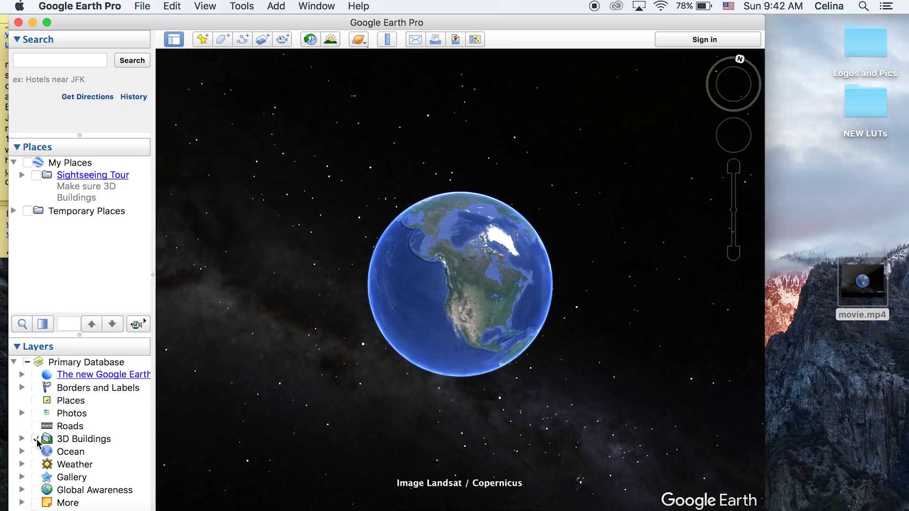
{"action": "scroll", "coordinate": [79, 443], "scroll_direction": "down", "scroll_amount": 1}
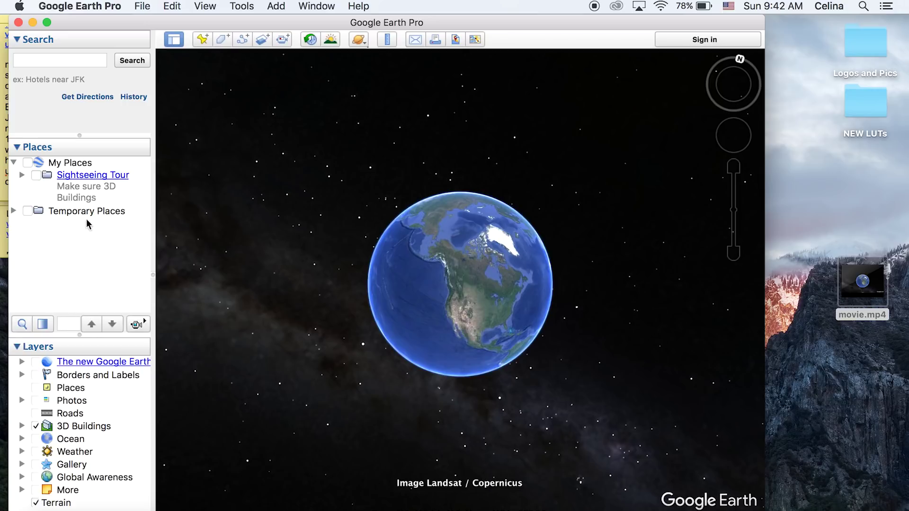
{"action": "left_click", "coordinate": [39, 61]}
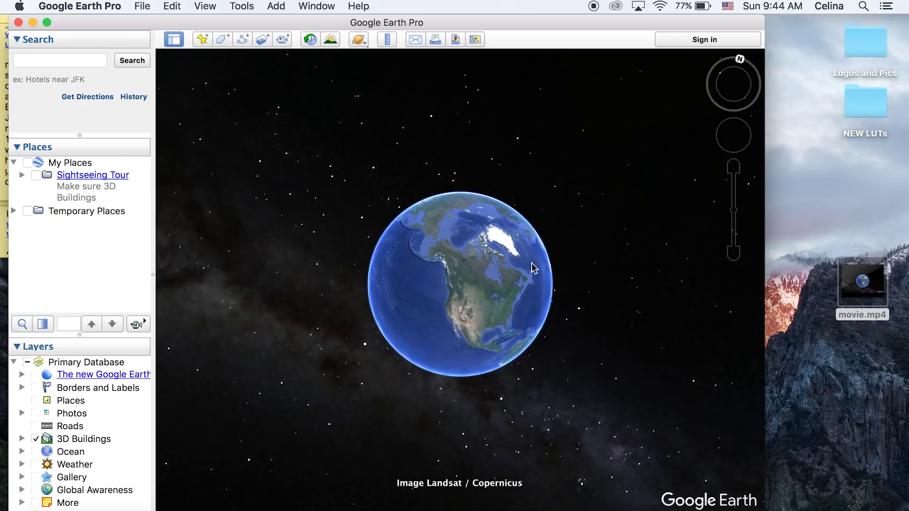
- Zoom out slightly and turn the globe with the navigation controls
{"action": "scroll", "coordinate": [488, 336], "scroll_direction": "up", "scroll_amount": 3}
{"action": "scroll", "coordinate": [492, 344], "scroll_direction": "down", "scroll_amount": 5}
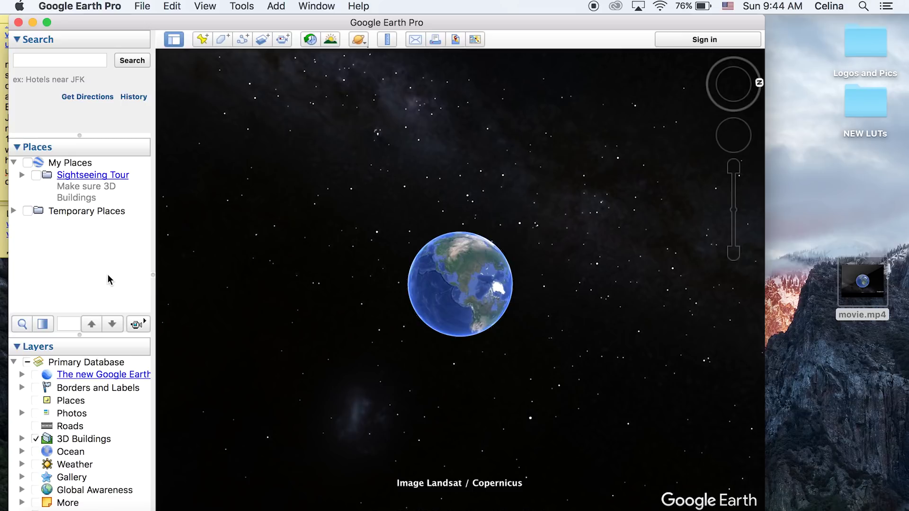
{"action": "mouse_move", "coordinate": [739, 203]}
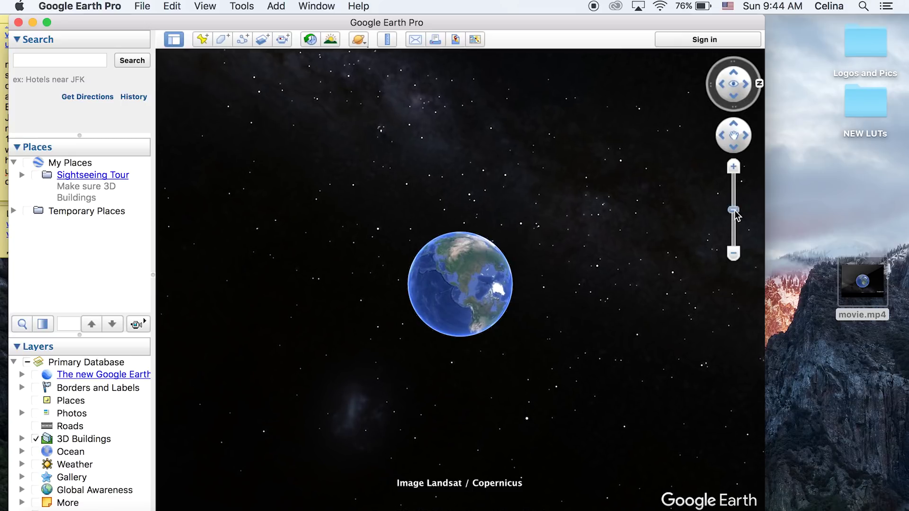
{"action": "left_click_drag", "start_coordinate": [733, 210], "coordinate": [734, 227]}
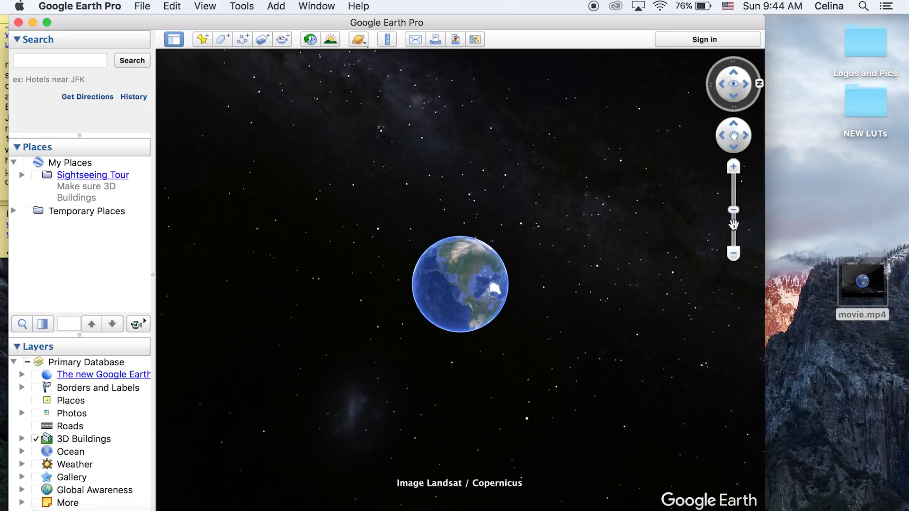
{"action": "left_click", "coordinate": [733, 127]}
{"action": "left_click", "coordinate": [733, 127]}
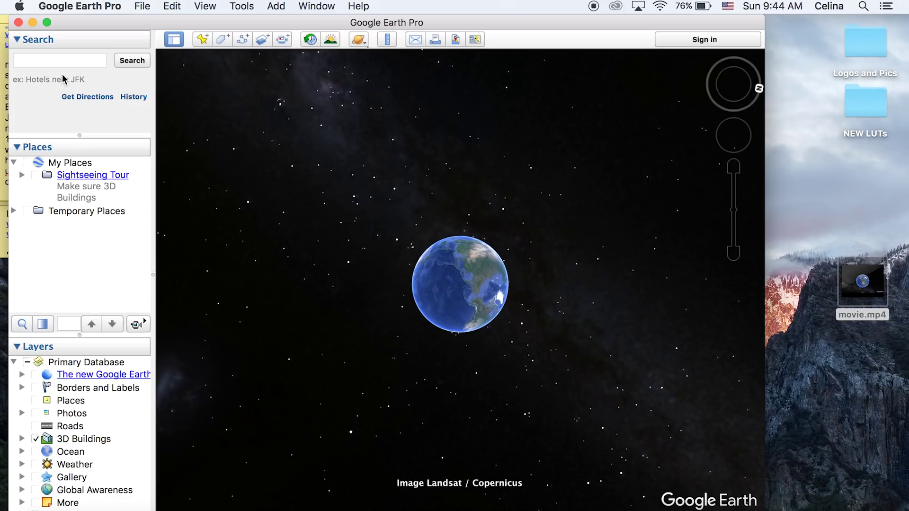
- Add a placemark named 'Space' at the current view and hide it
{"action": "left_click", "coordinate": [203, 39]}
{"action": "key", "text": "BackSpace"}
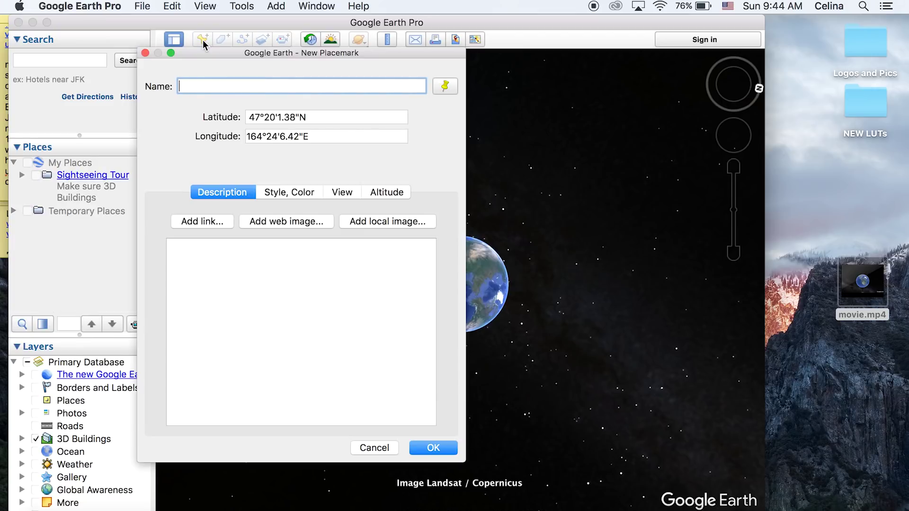
{"action": "type", "text": "Space"}
{"action": "left_click", "coordinate": [428, 447]}
{"action": "left_click", "coordinate": [36, 238]}
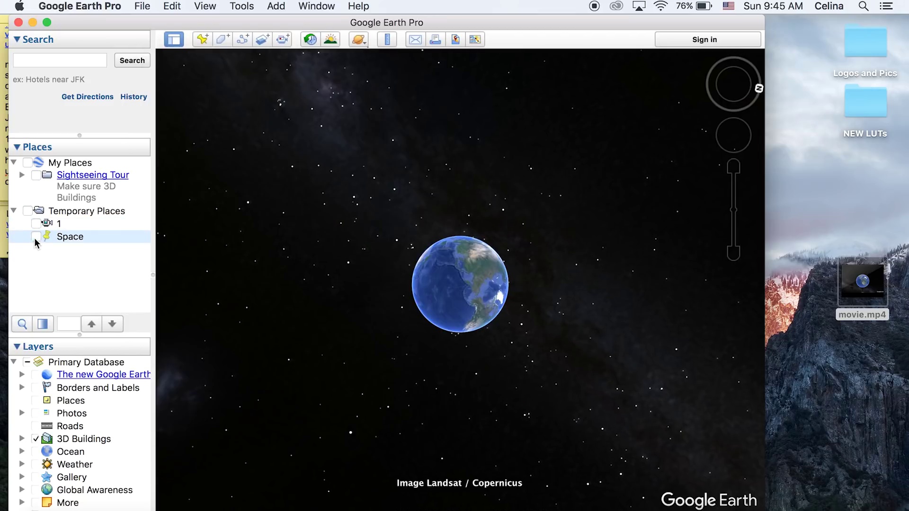
{"action": "left_click", "coordinate": [37, 239]}
{"action": "left_click", "coordinate": [37, 239]}
- Search for 'makapuu' and fly to Makapuu Beach Park
{"action": "left_click", "coordinate": [80, 61]}
{"action": "type", "text": "makapuu"}
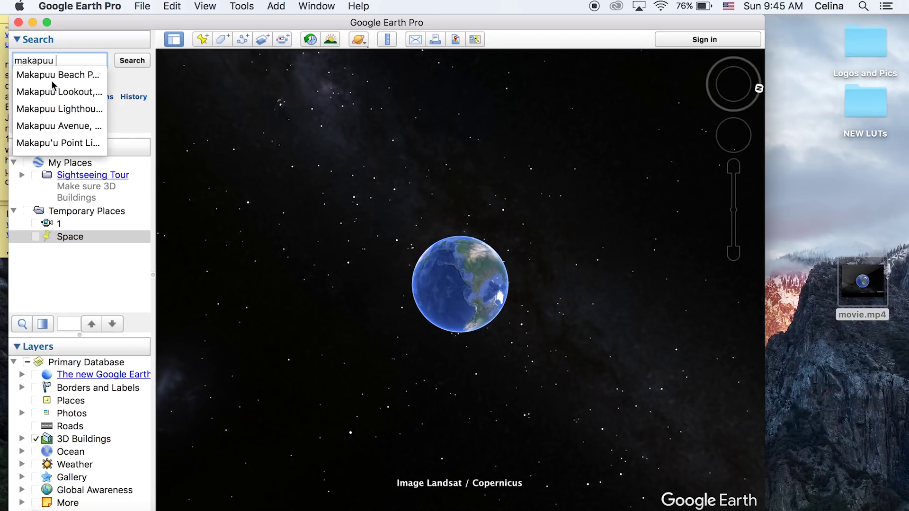
{"action": "left_click", "coordinate": [53, 75]}
{"action": "left_click", "coordinate": [129, 61]}
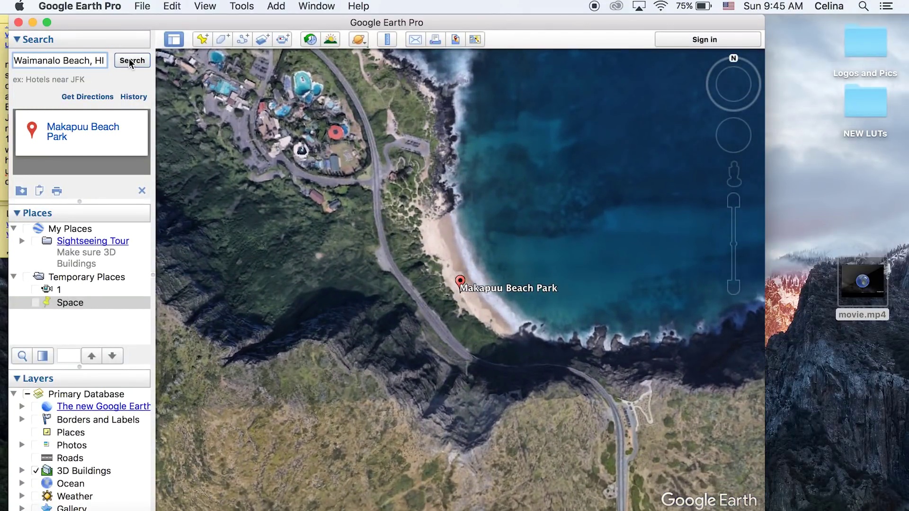
- Turn on the Terrain layer and tilt and rotate the view of the beach
{"action": "scroll", "coordinate": [71, 450], "scroll_direction": "down", "scroll_amount": 3}
{"action": "left_click", "coordinate": [40, 508]}
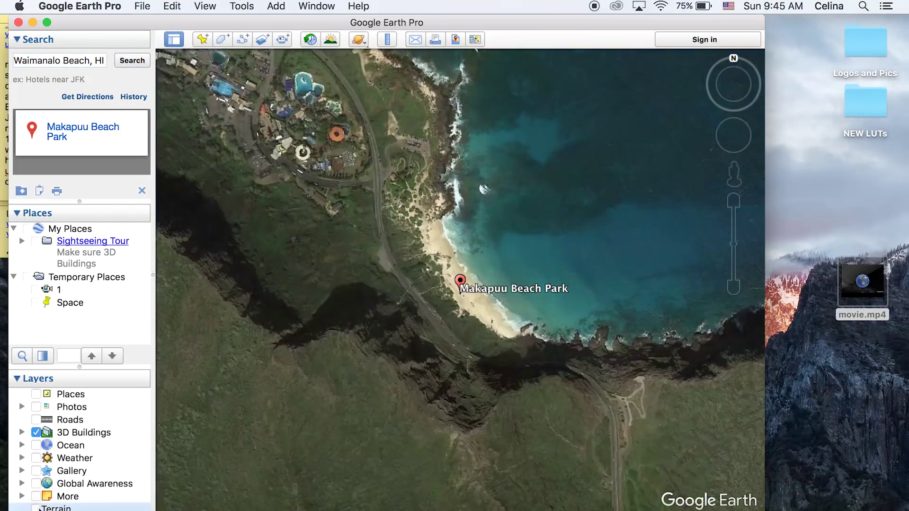
{"action": "left_click", "coordinate": [35, 508]}
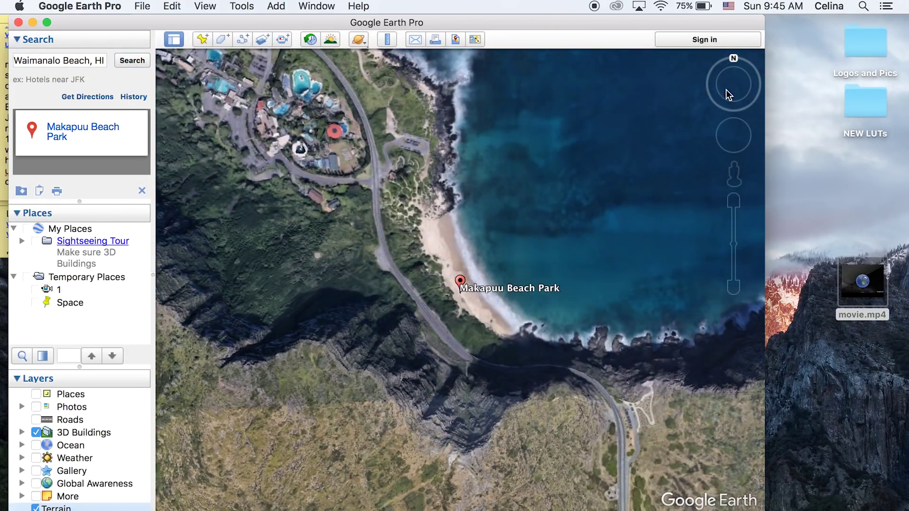
{"action": "left_click", "coordinate": [734, 74]}
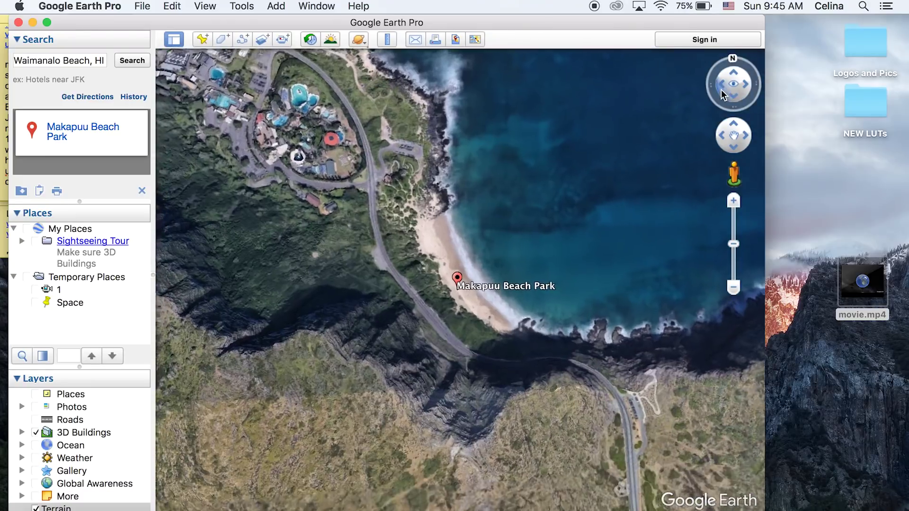
{"action": "left_click_drag", "start_coordinate": [722, 95], "coordinate": [735, 80]}
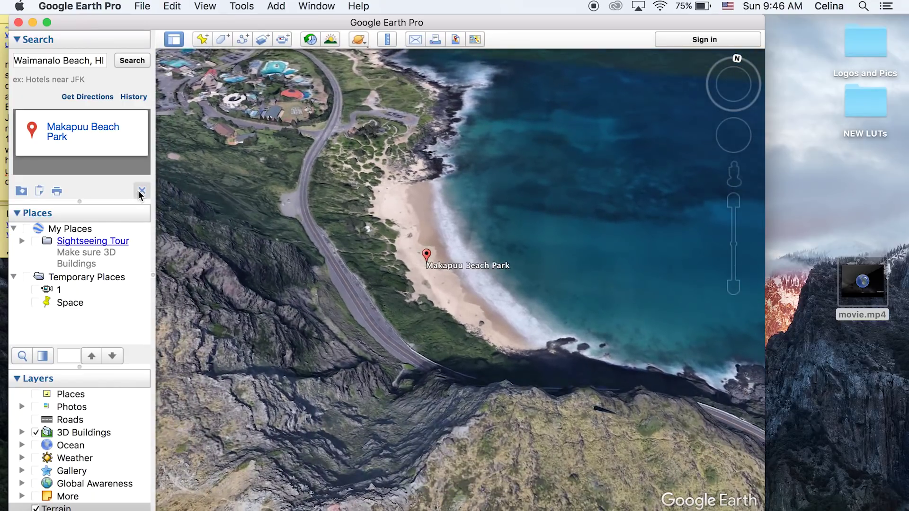
- Clear the search result, add a hidden 'Makapuu' placemark, and move it into Temporary Places
{"action": "left_click", "coordinate": [142, 191]}
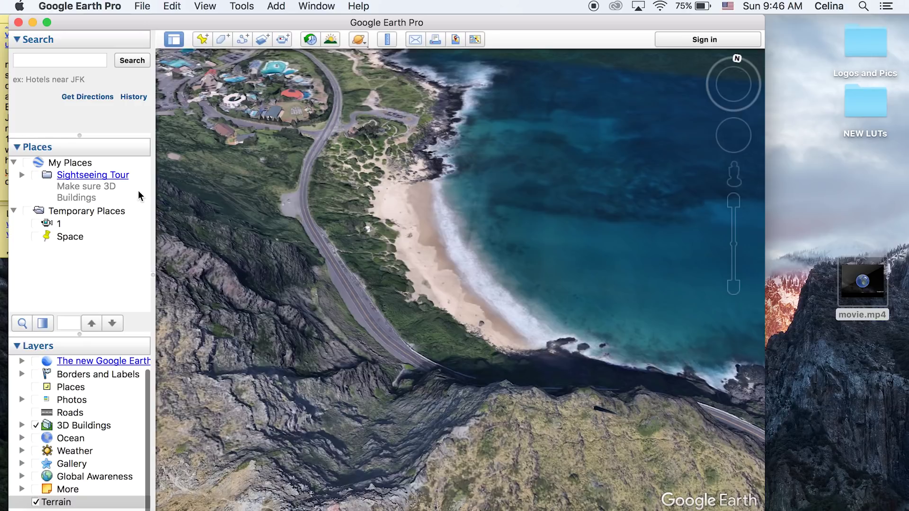
{"action": "left_click", "coordinate": [204, 40]}
{"action": "type", "text": "M"}
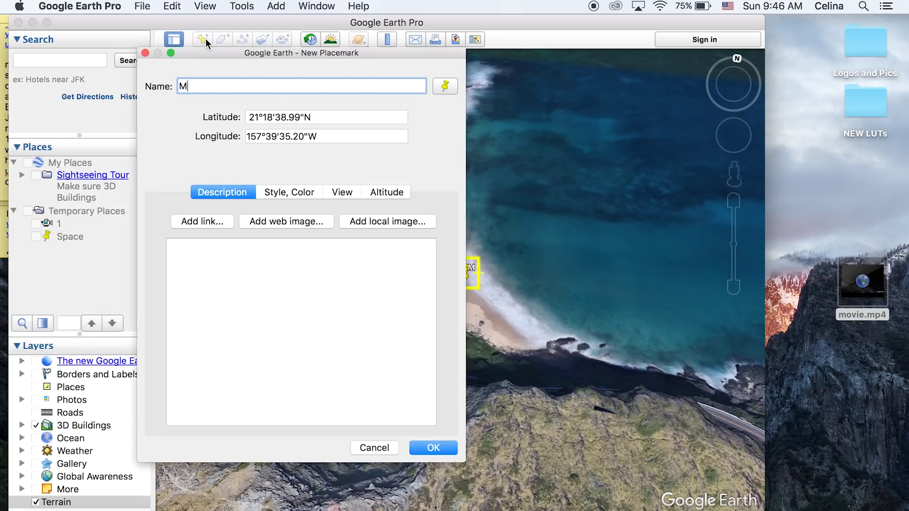
{"action": "type", "text": "akapuu"}
{"action": "left_click", "coordinate": [429, 448]}
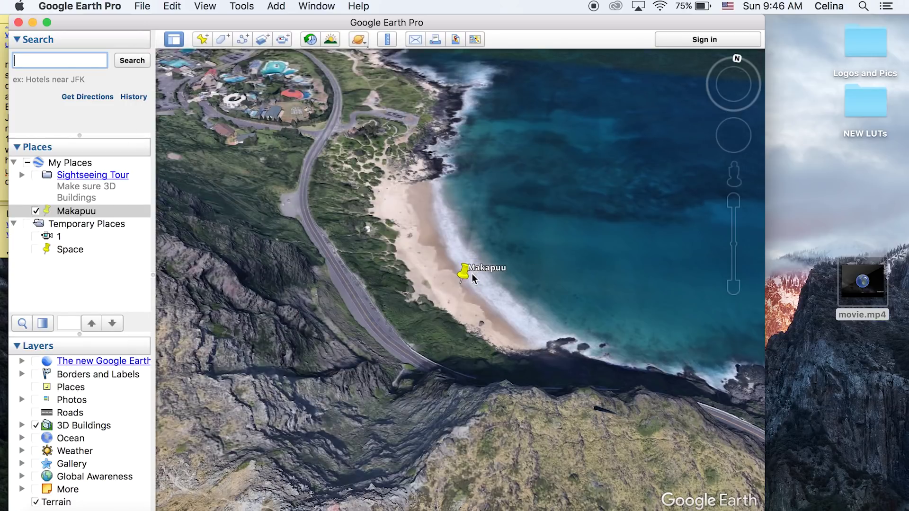
{"action": "left_click_drag", "start_coordinate": [46, 212], "coordinate": [61, 253]}
{"action": "left_click", "coordinate": [36, 249]}
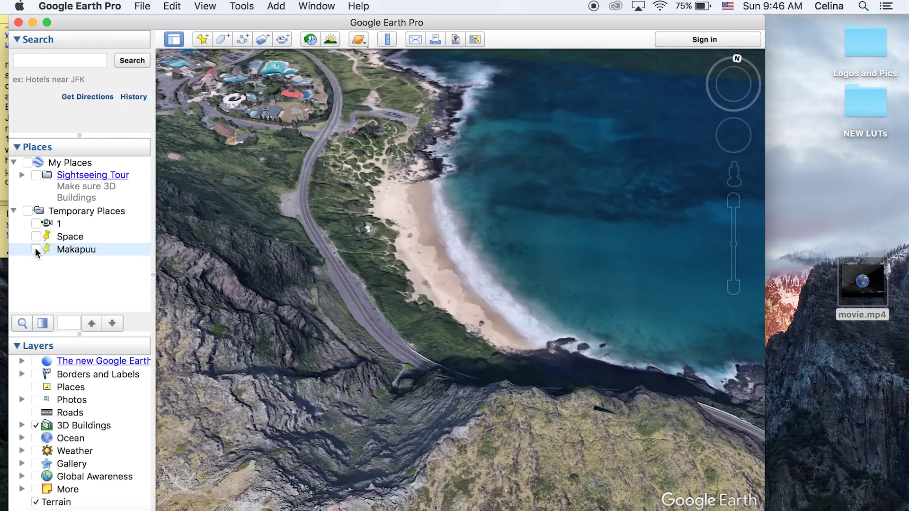
{"action": "left_click", "coordinate": [83, 61]}
- Search for the Golden Gate Bridge, fly there, and clear the search result
{"action": "type", "text": "goldn"}
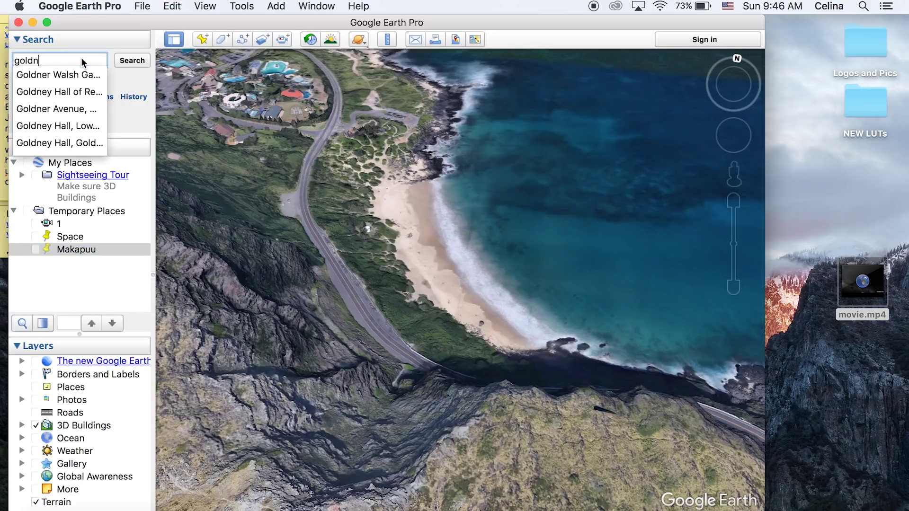
{"action": "key", "text": "BackSpace"}
{"action": "key", "text": "Down"}
{"action": "key", "text": "Return"}
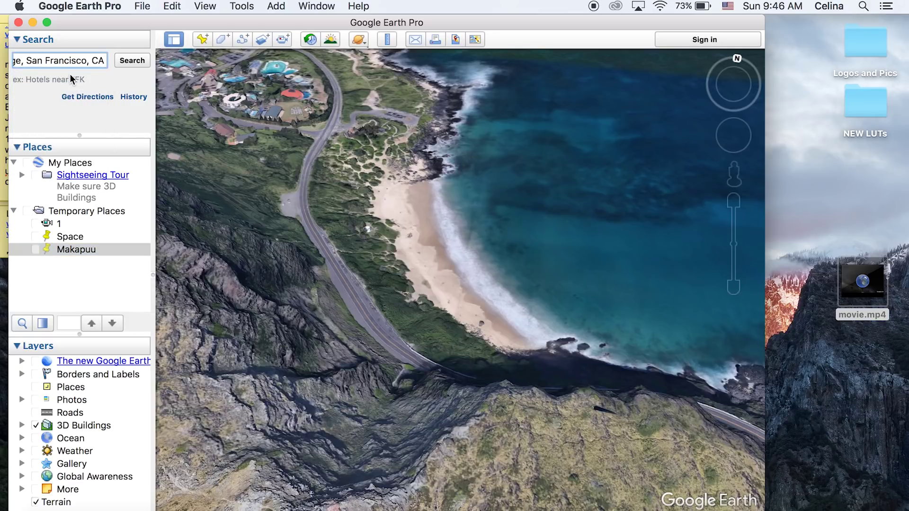
{"action": "left_click", "coordinate": [128, 58]}
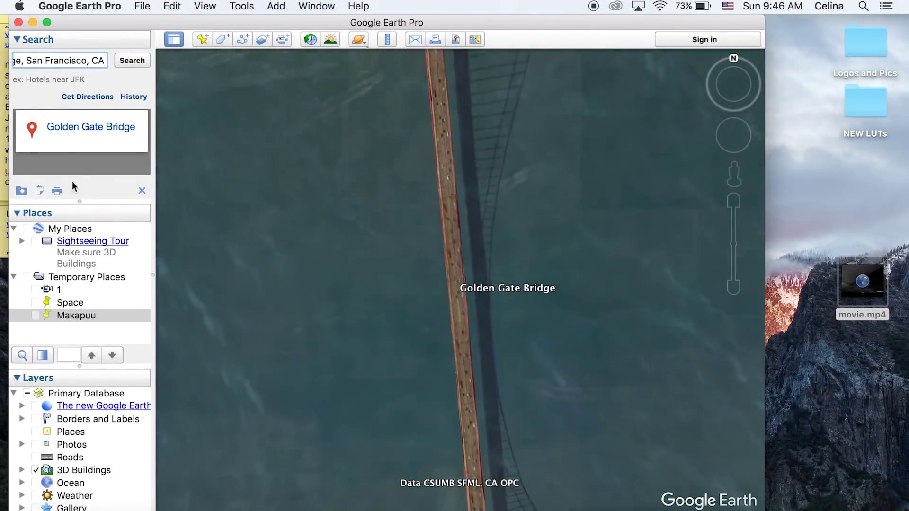
{"action": "mouse_move", "coordinate": [735, 82]}
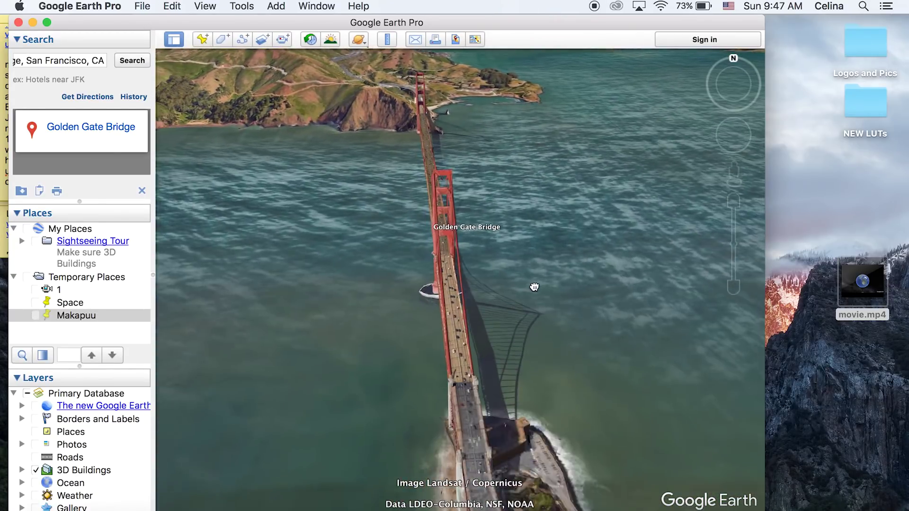
{"action": "left_click", "coordinate": [142, 191]}
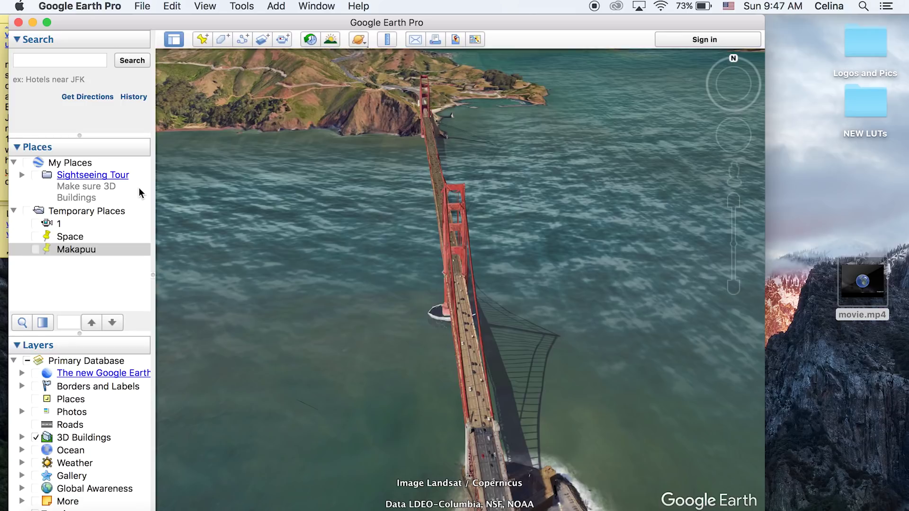
- Add a placemark named 'Golden Gate' at the bridge and hide it
{"action": "left_click", "coordinate": [202, 40]}
{"action": "type", "text": "G"}
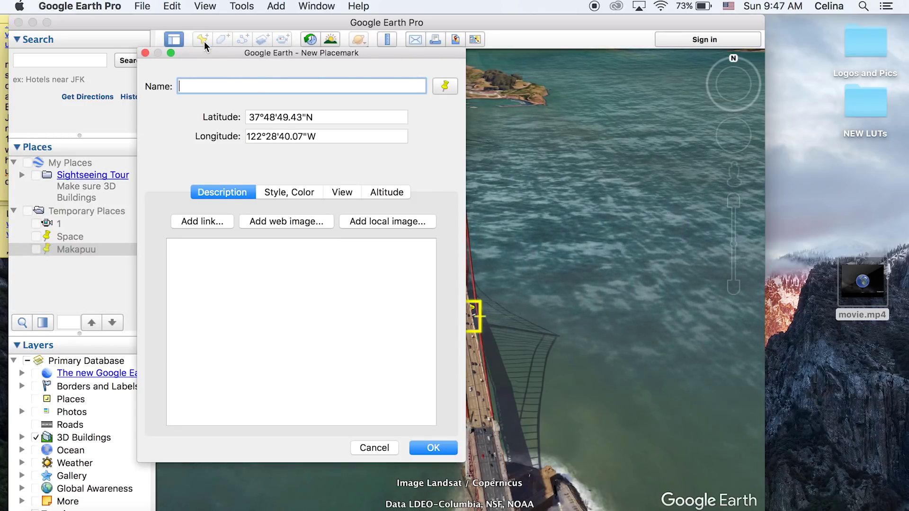
{"action": "type", "text": "olden Gate"}
{"action": "left_click", "coordinate": [433, 448]}
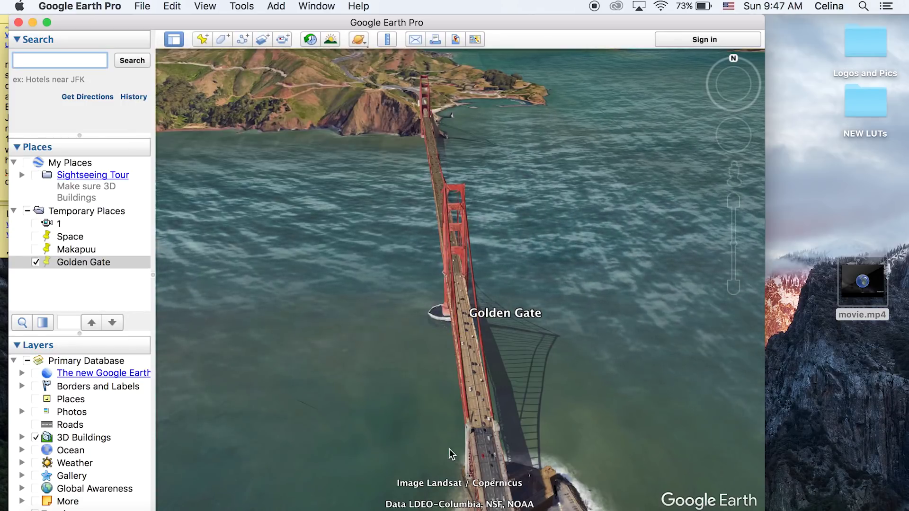
{"action": "left_click", "coordinate": [35, 262]}
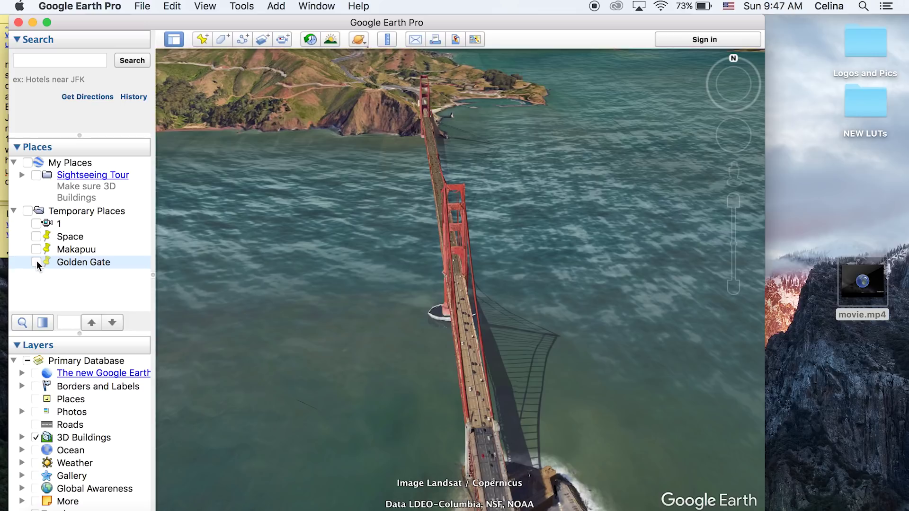
- Fly back to the saved Space view and set View > Show Navigation to Never
{"action": "double_click", "coordinate": [70, 237]}
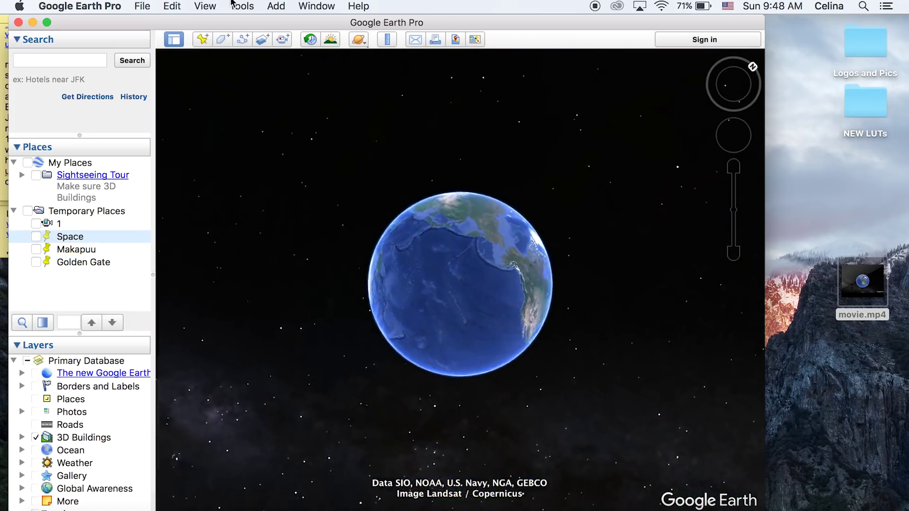
{"action": "left_click", "coordinate": [232, 5]}
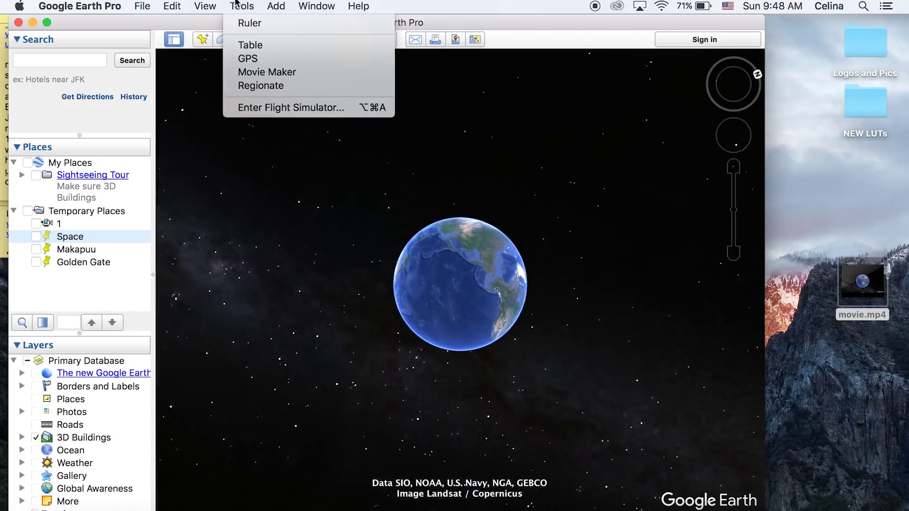
{"action": "mouse_move", "coordinate": [205, 6]}
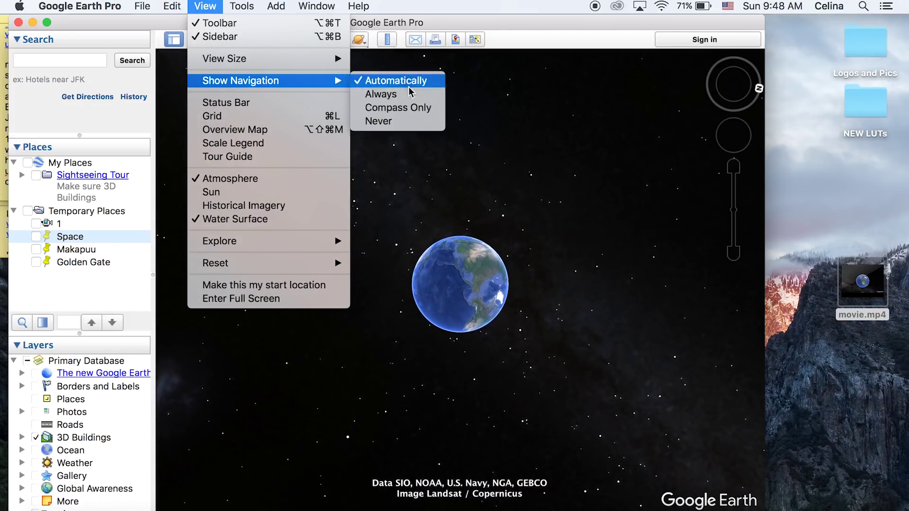
{"action": "left_click", "coordinate": [396, 121]}
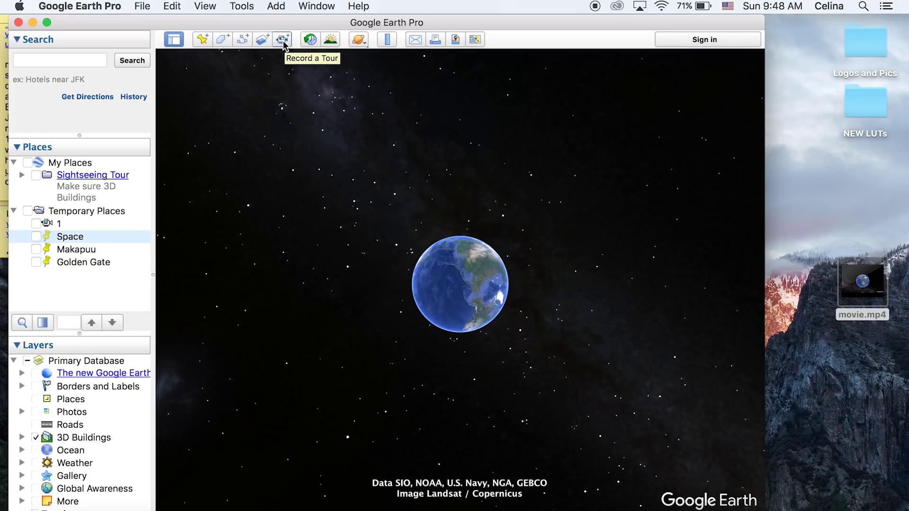
{"action": "left_click", "coordinate": [282, 40]}
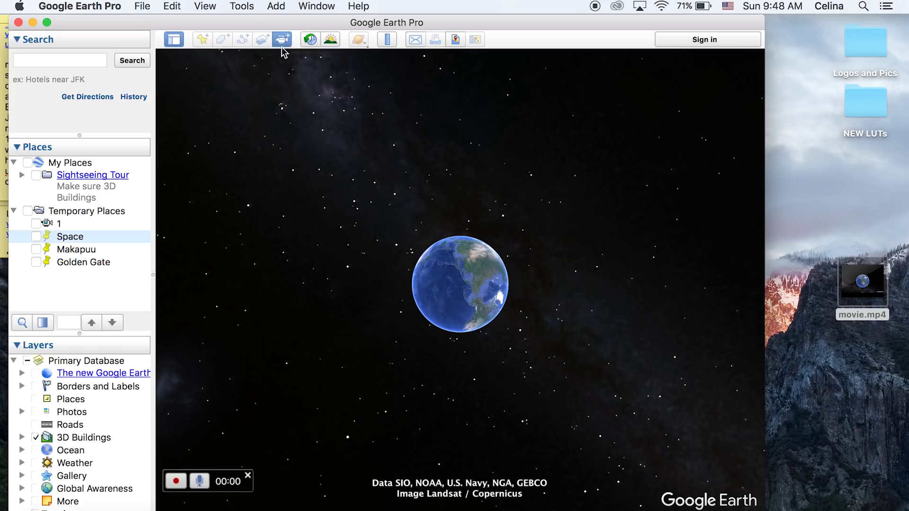
- Record a tour flying from Space to Makapuu to Golden Gate, then stop and save it
{"action": "left_click", "coordinate": [176, 487]}
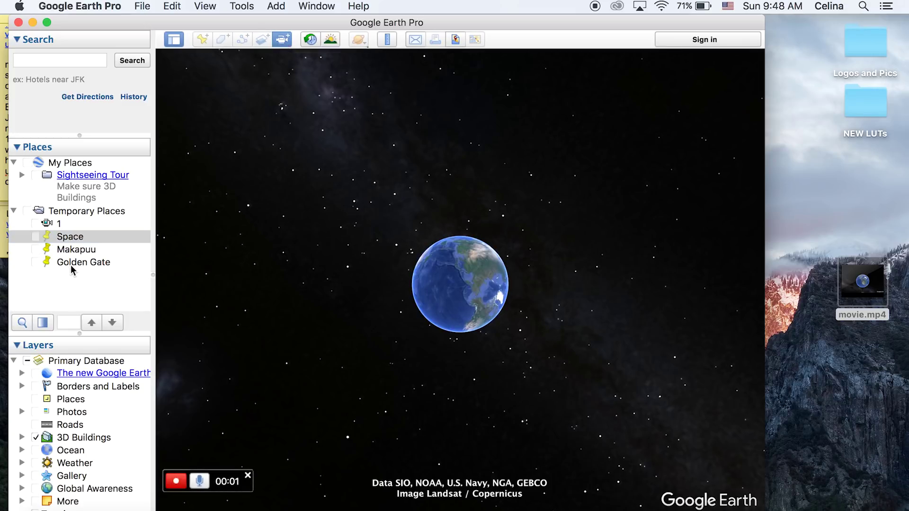
{"action": "left_click", "coordinate": [63, 240]}
{"action": "double_click", "coordinate": [63, 250]}
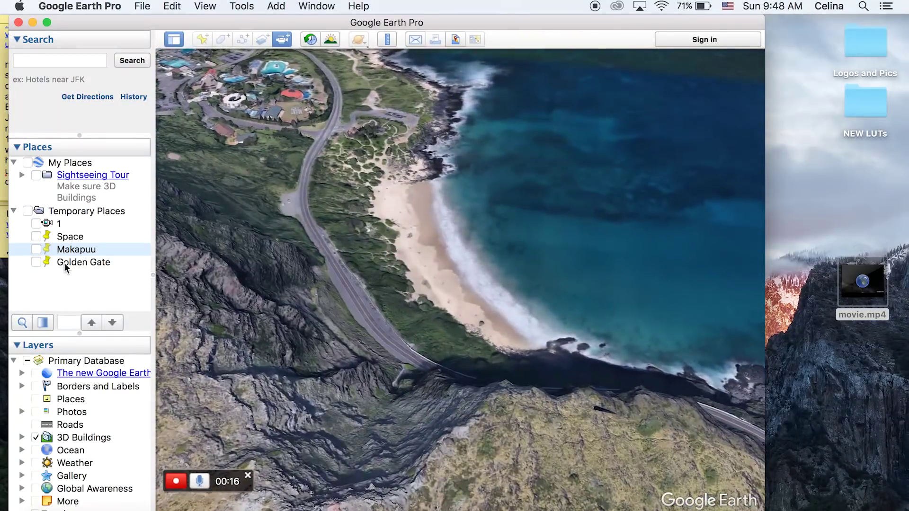
{"action": "double_click", "coordinate": [64, 262]}
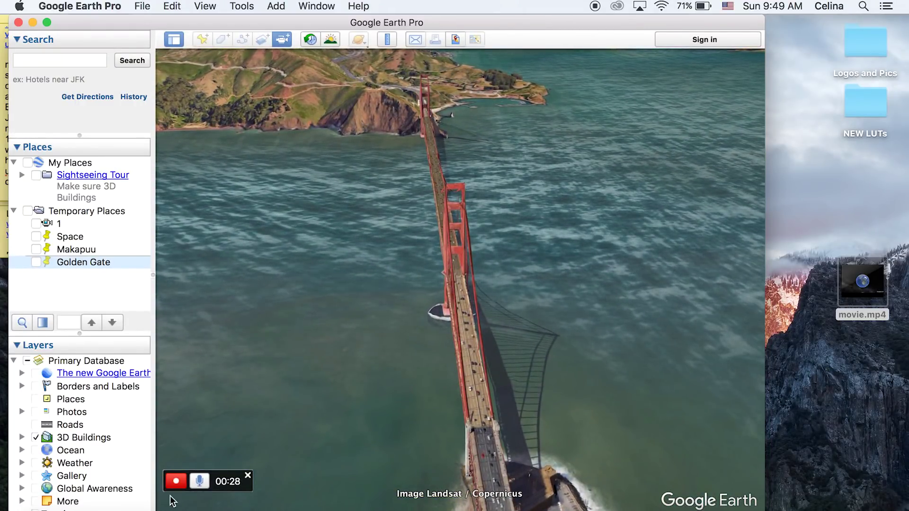
{"action": "left_click", "coordinate": [176, 481]}
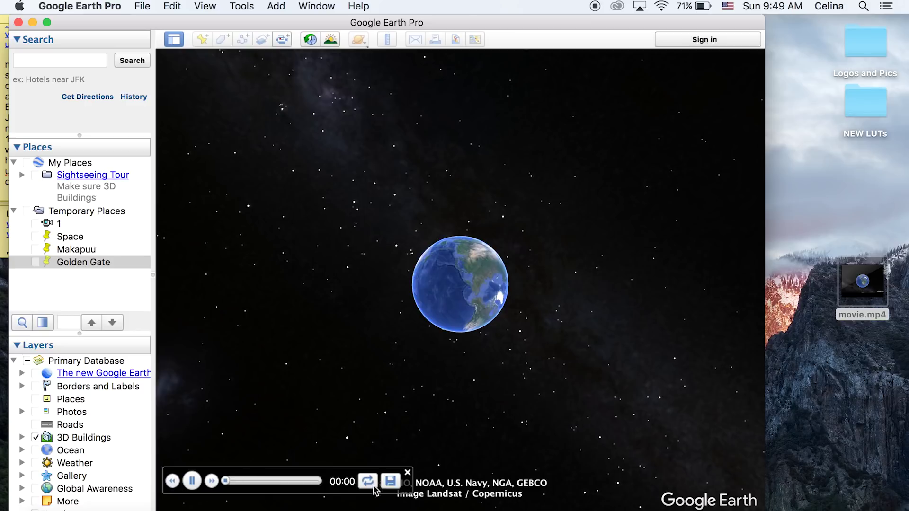
{"action": "left_click", "coordinate": [390, 482]}
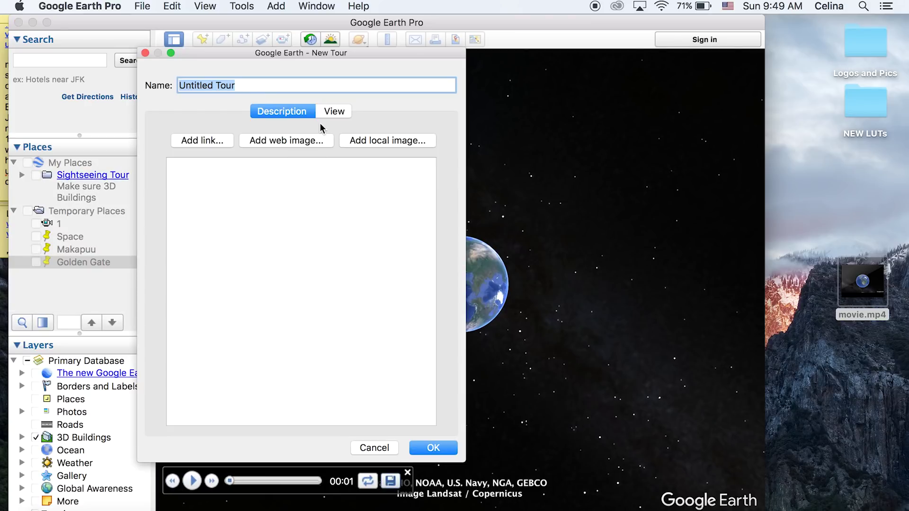
- Name the tour 'Maks to Goldengate', confirm it, hide it, and close the tour player
{"action": "type", "text": "Maks to Goldengate"}
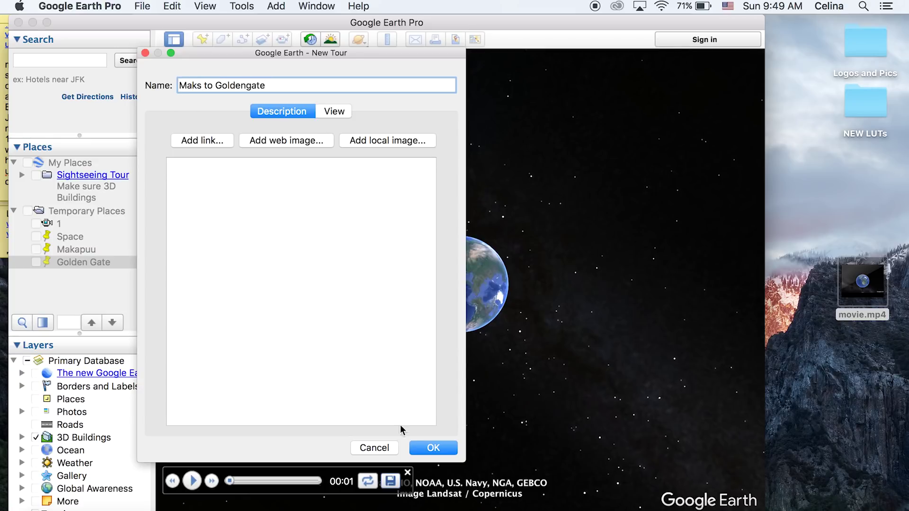
{"action": "left_click", "coordinate": [415, 448]}
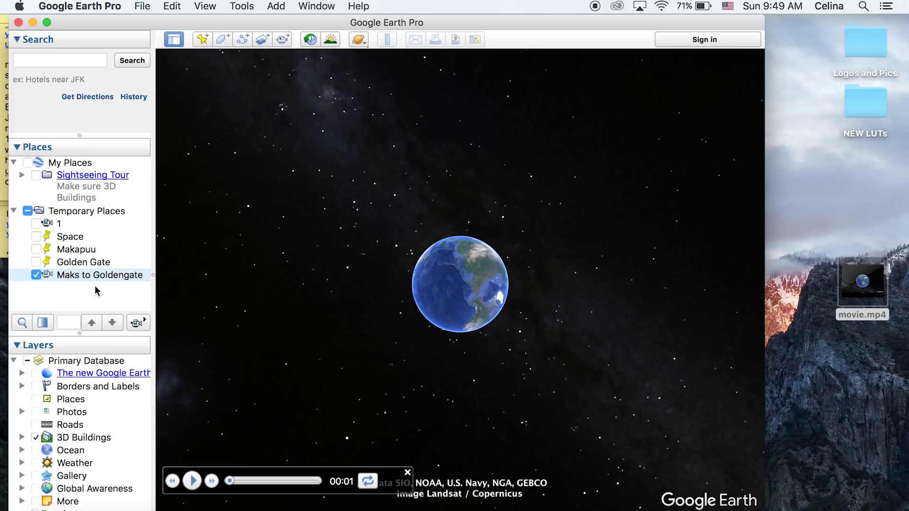
{"action": "left_click", "coordinate": [34, 275]}
{"action": "left_click", "coordinate": [62, 262]}
- Open Tools > Movie Maker and choose the Maks to Goldengate tour as the source
{"action": "left_click", "coordinate": [71, 224]}
{"action": "left_click", "coordinate": [70, 237]}
{"action": "left_click", "coordinate": [315, 6]}
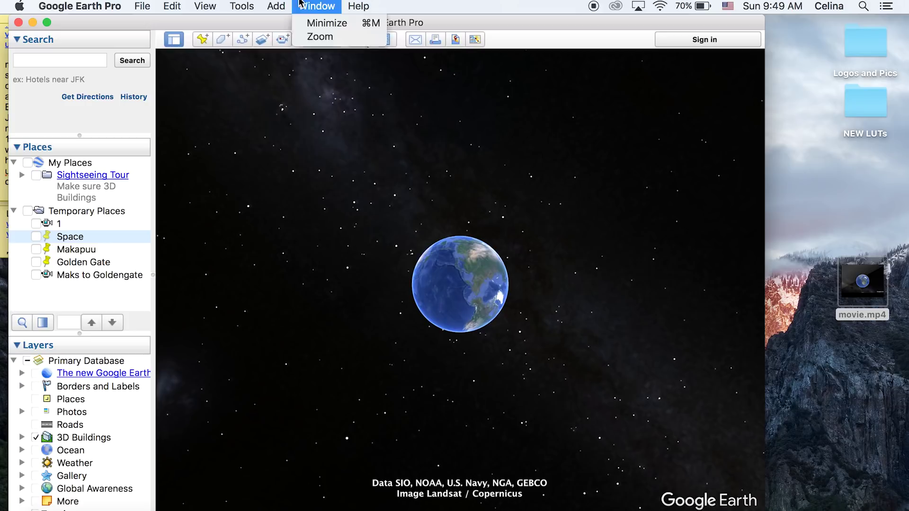
{"action": "left_click", "coordinate": [258, 71]}
{"action": "left_click", "coordinate": [358, 146]}
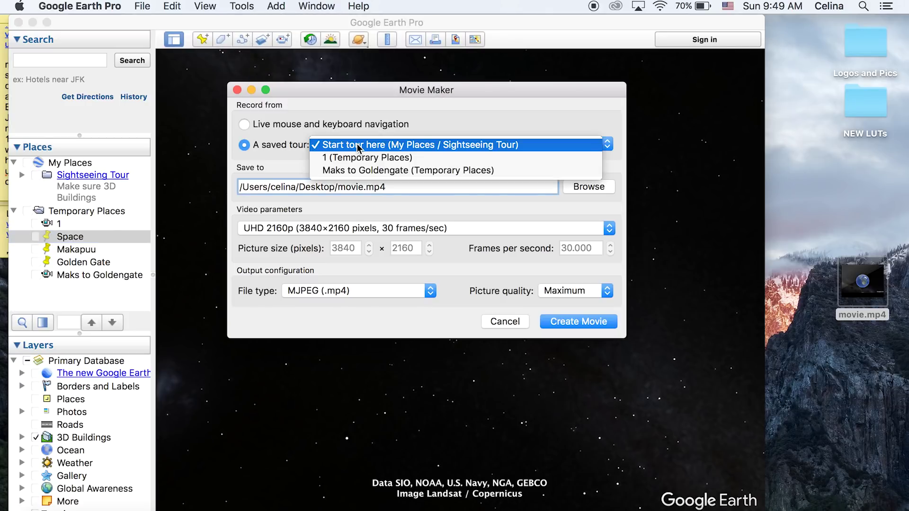
{"action": "left_click", "coordinate": [356, 170]}
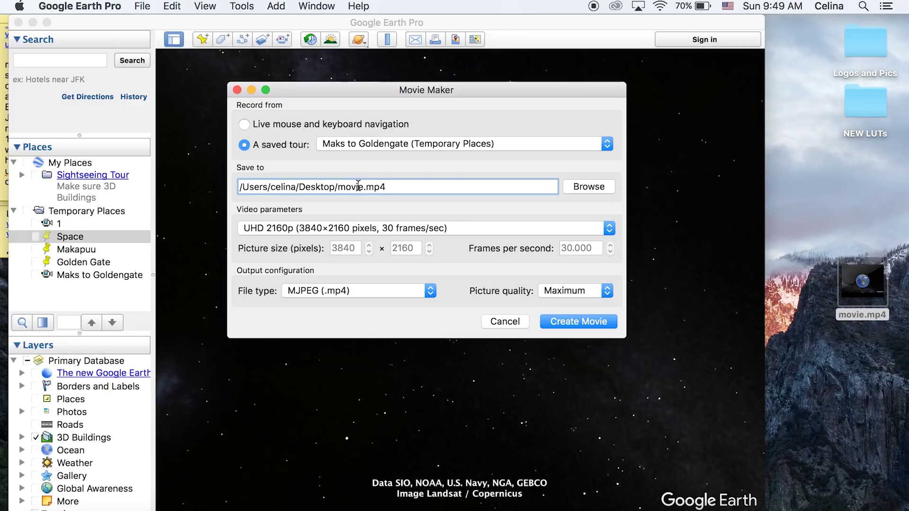
- Name the movie file 'maks' and keep UHD 2160p resolution with Maximum quality
{"action": "left_click", "coordinate": [583, 186]}
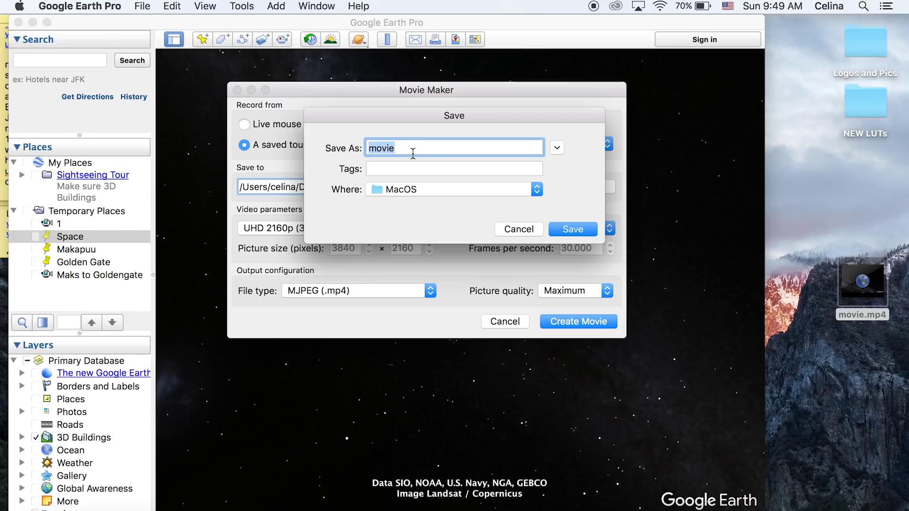
{"action": "type", "text": "maks"}
{"action": "key", "text": "Return"}
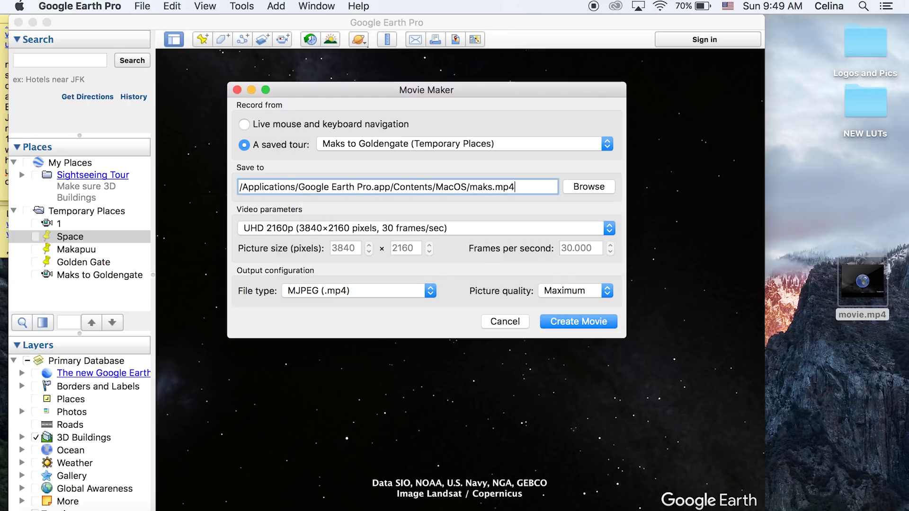
{"action": "left_click", "coordinate": [355, 230]}
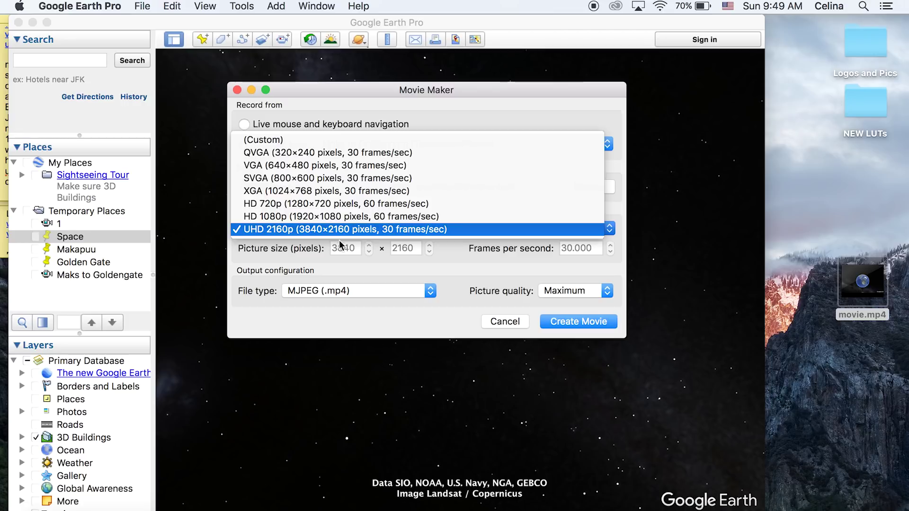
{"action": "left_click", "coordinate": [346, 229]}
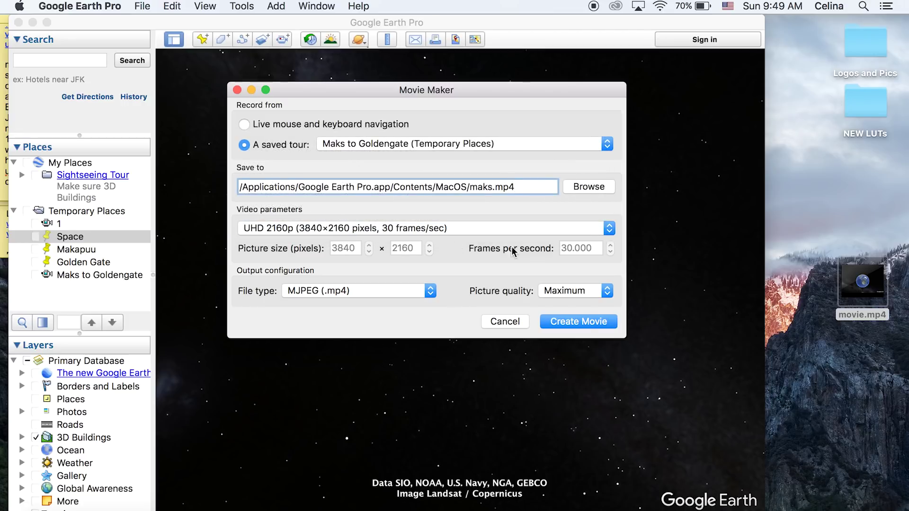
{"action": "left_click", "coordinate": [551, 290]}
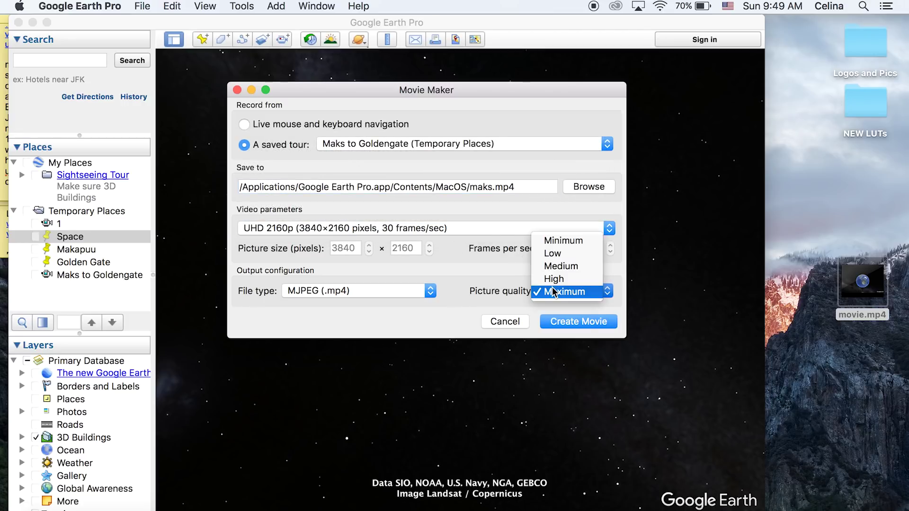
{"action": "left_click", "coordinate": [552, 290]}
- Set the file type to MJPEG (.mp4), save to the Desktop, and create the movie
{"action": "left_click", "coordinate": [385, 297]}
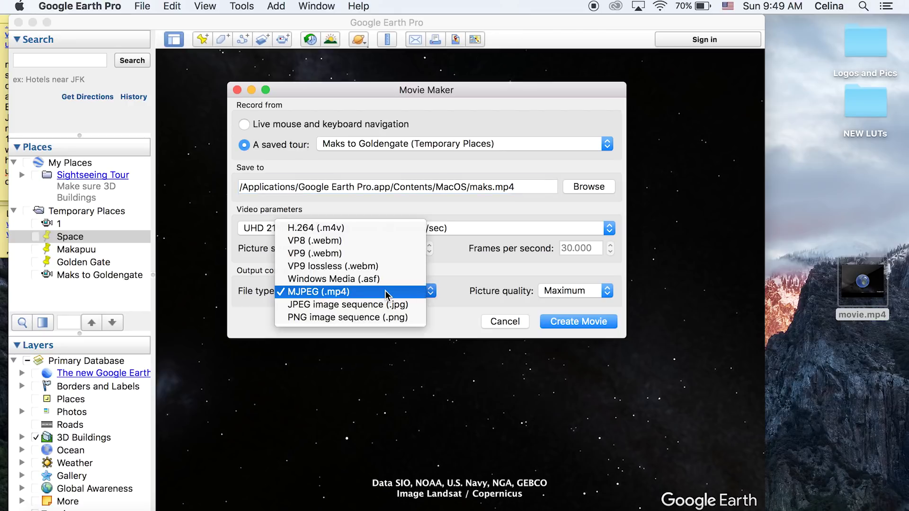
{"action": "left_click", "coordinate": [348, 228]}
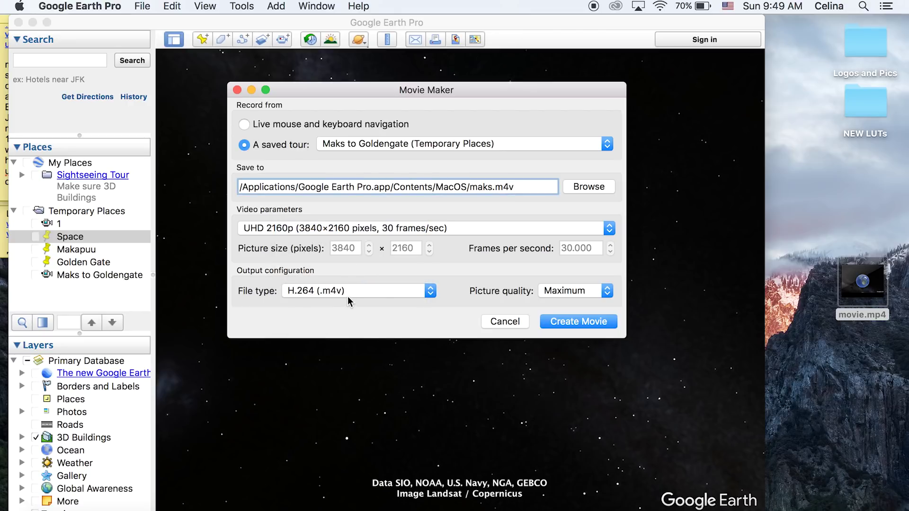
{"action": "left_click", "coordinate": [347, 297]}
{"action": "left_click", "coordinate": [347, 294]}
{"action": "left_click", "coordinate": [318, 355]}
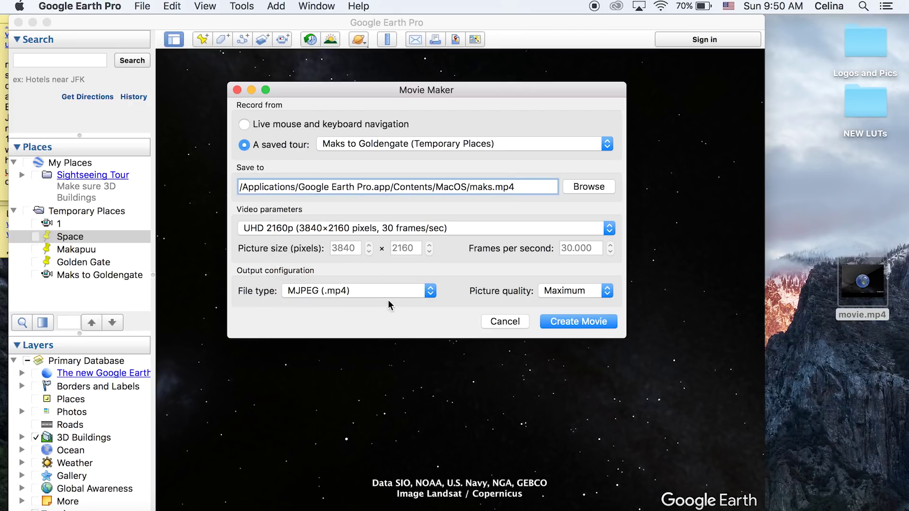
{"action": "left_click", "coordinate": [398, 297]}
{"action": "key", "text": "Down"}
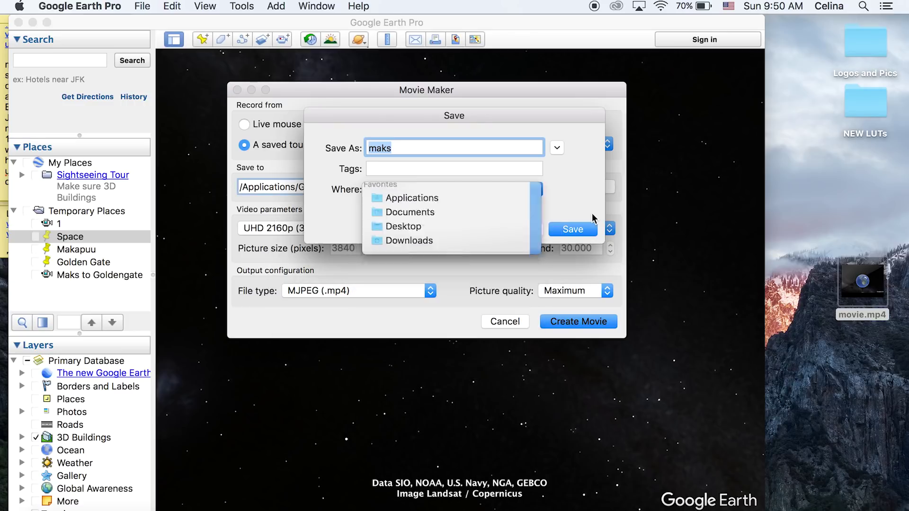
{"action": "left_click", "coordinate": [399, 229]}
{"action": "left_click", "coordinate": [570, 229]}
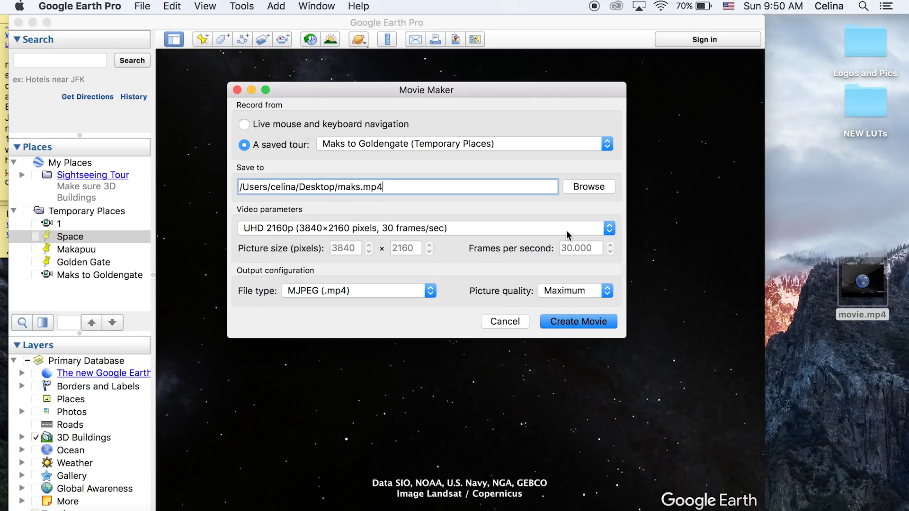
{"action": "left_click", "coordinate": [567, 324]}
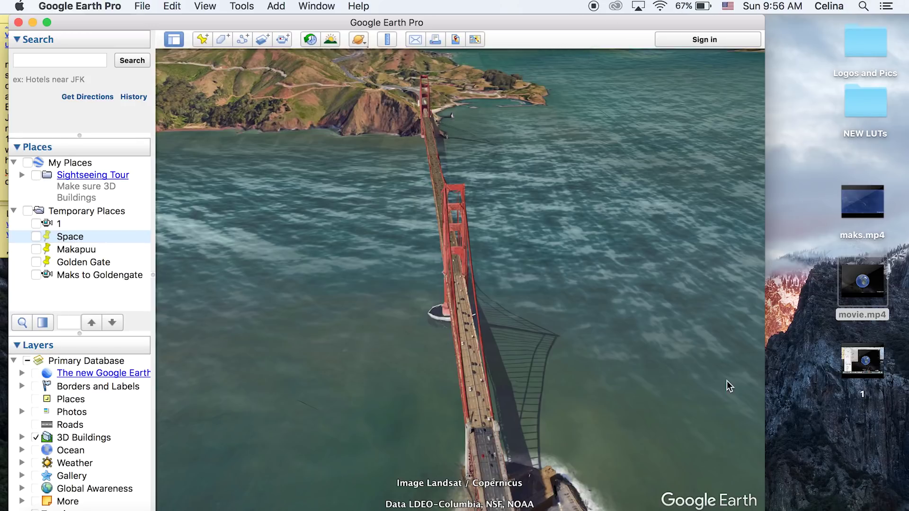
{"action": "left_click_drag", "start_coordinate": [862, 203], "coordinate": [850, 194]}
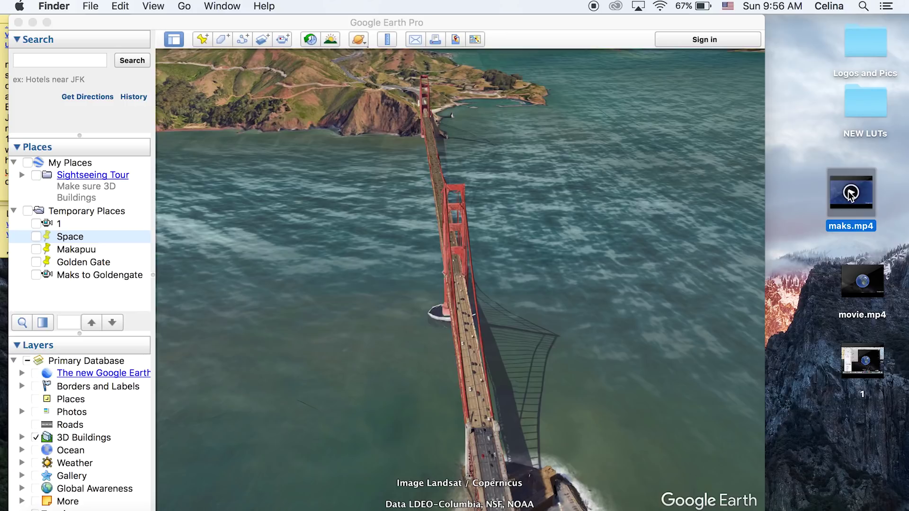
{"action": "key", "text": "space"}
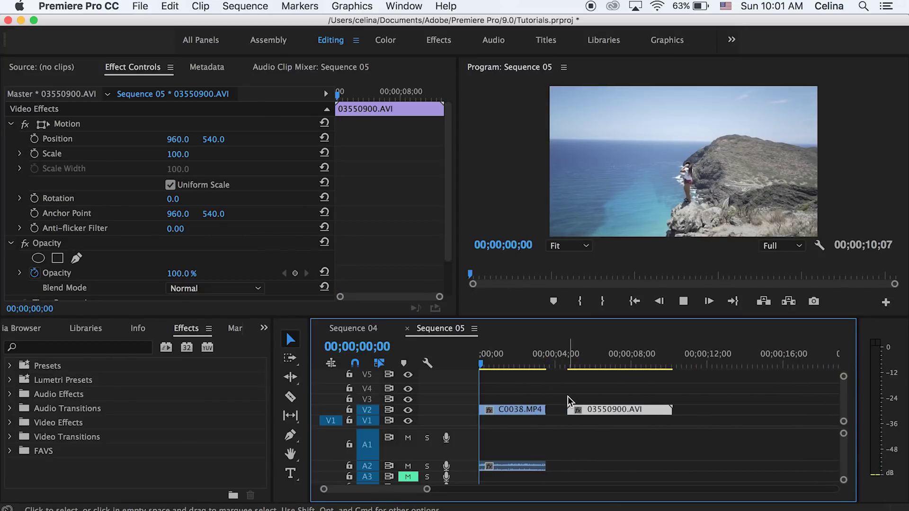
{"action": "key", "text": "space"}
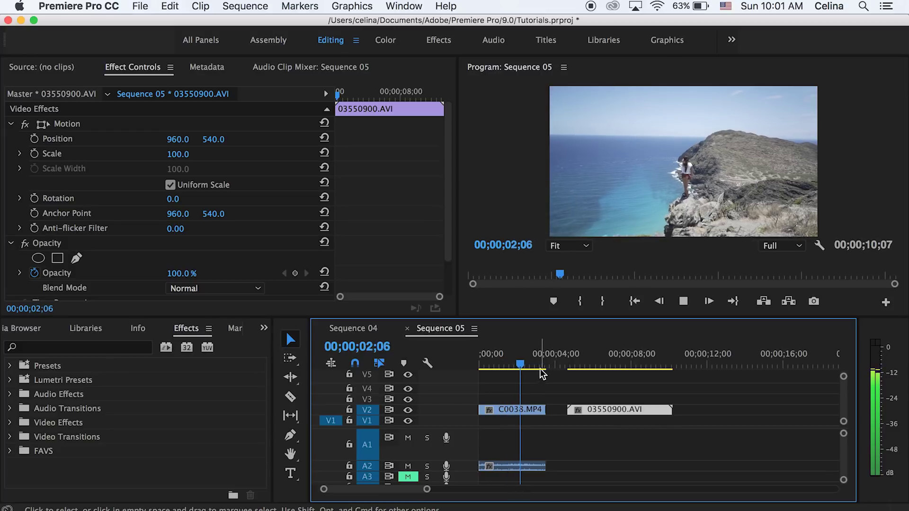
{"action": "left_click", "coordinate": [573, 364]}
{"action": "key", "text": "space"}
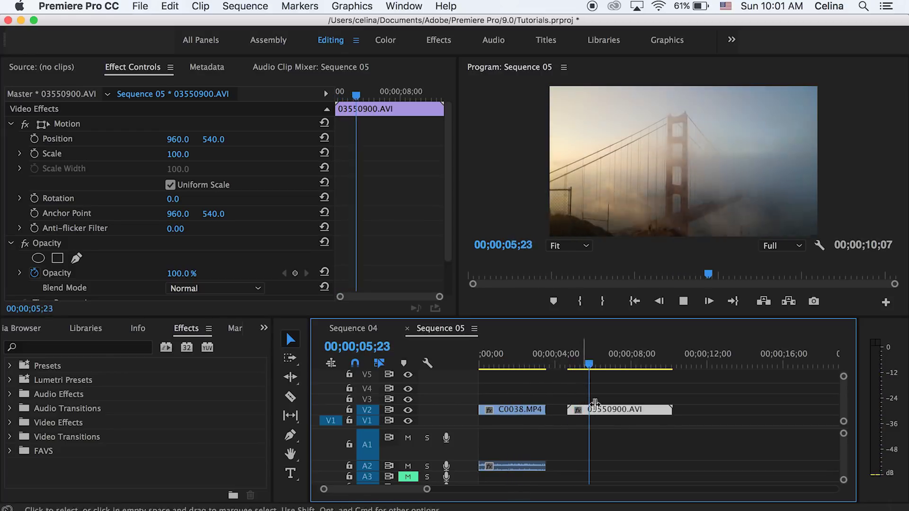
{"action": "key", "text": "space"}
{"action": "left_click", "coordinate": [586, 458]}
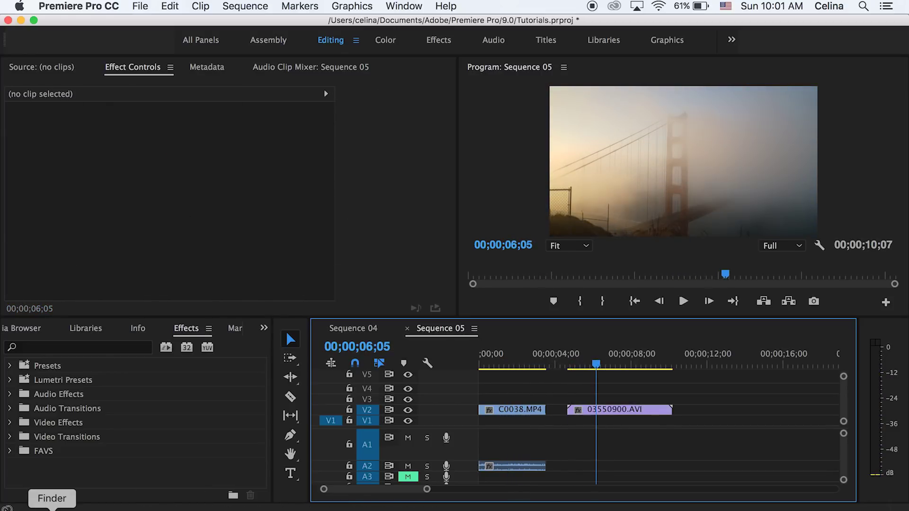
- Drag maks.mp4 from the Desktop folder onto track V1 of Sequence 05
{"action": "left_click", "coordinate": [48, 505]}
{"action": "left_click", "coordinate": [208, 222]}
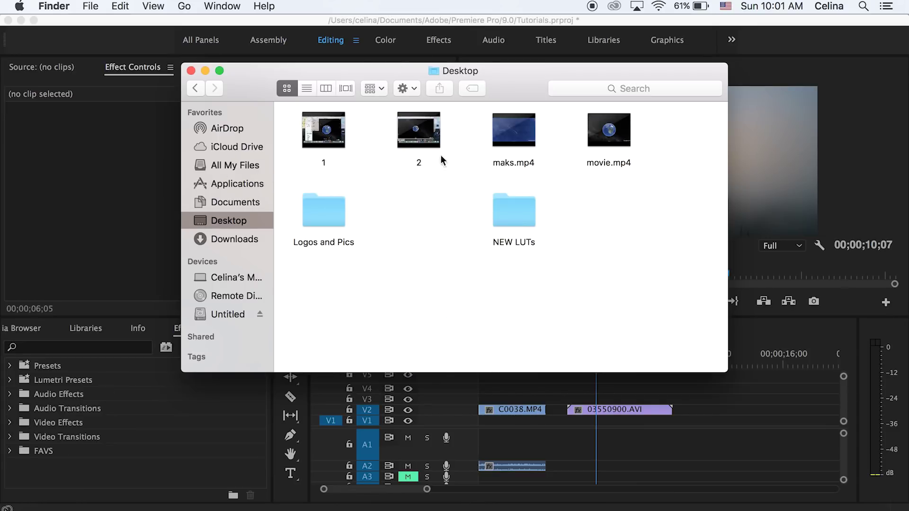
{"action": "left_click", "coordinate": [593, 151]}
{"action": "mouse_move", "coordinate": [609, 178]}
{"action": "left_mouse_down"}
{"action": "mouse_move", "coordinate": [574, 342]}
{"action": "mouse_move", "coordinate": [598, 173]}
{"action": "left_mouse_up"}
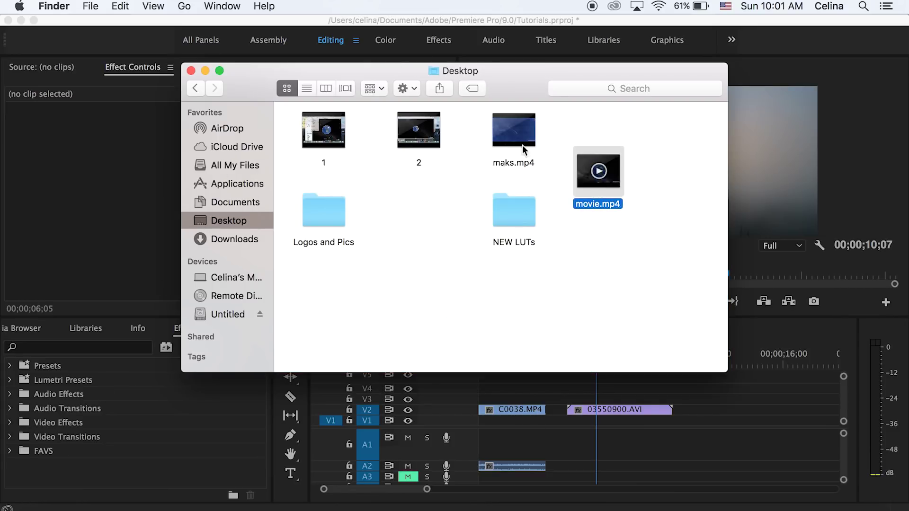
{"action": "left_click", "coordinate": [514, 141]}
{"action": "left_click_drag", "start_coordinate": [512, 140], "coordinate": [456, 416]}
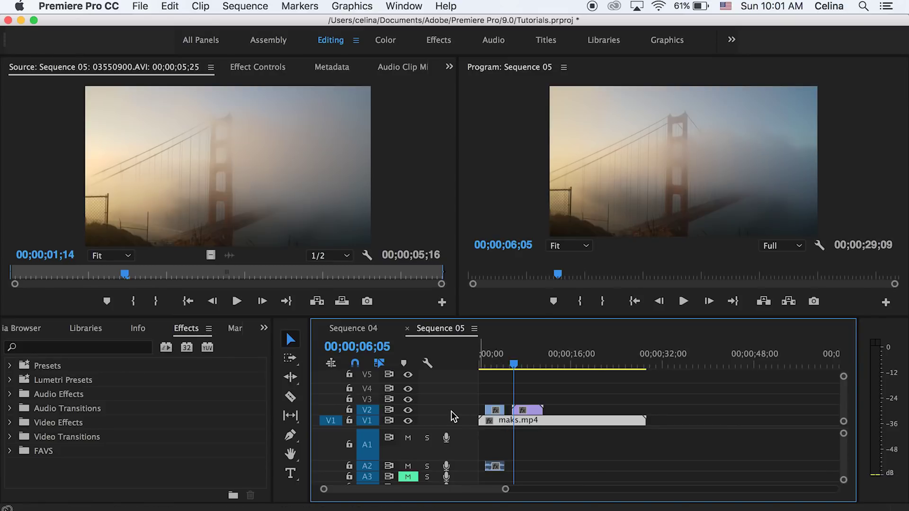
- Hide track V2, mute A2 and unmute A3, checking playback from the sequence start
{"action": "key", "text": "Home"}
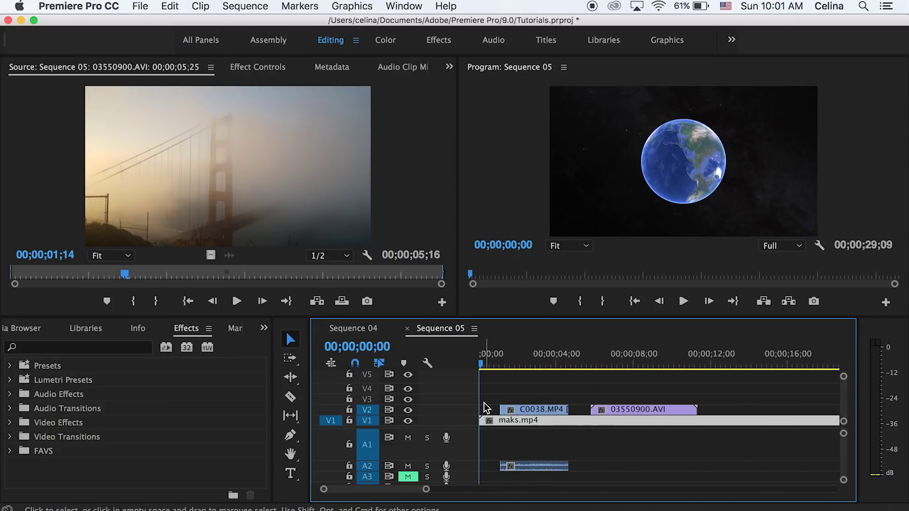
{"action": "key", "text": "backslash"}
{"action": "left_click", "coordinate": [408, 410]}
{"action": "key", "text": "backslash"}
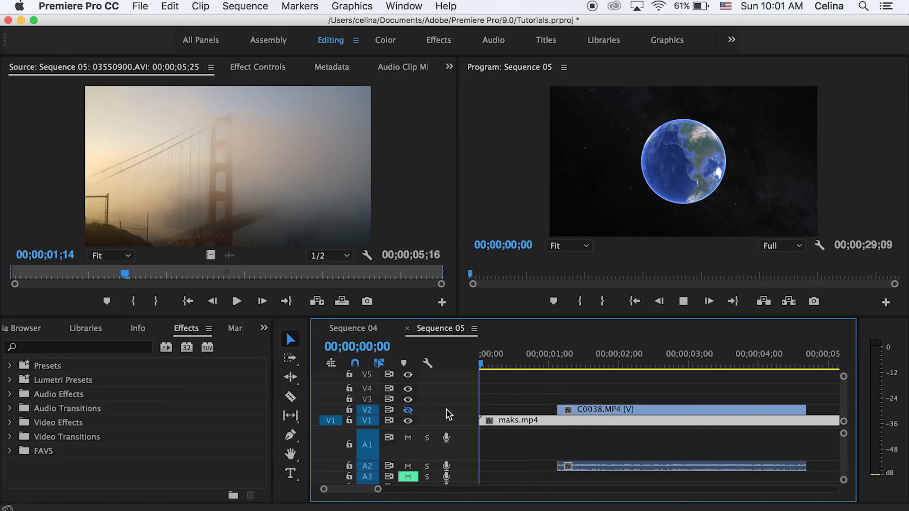
{"action": "key", "text": "space"}
{"action": "key", "text": "minus"}
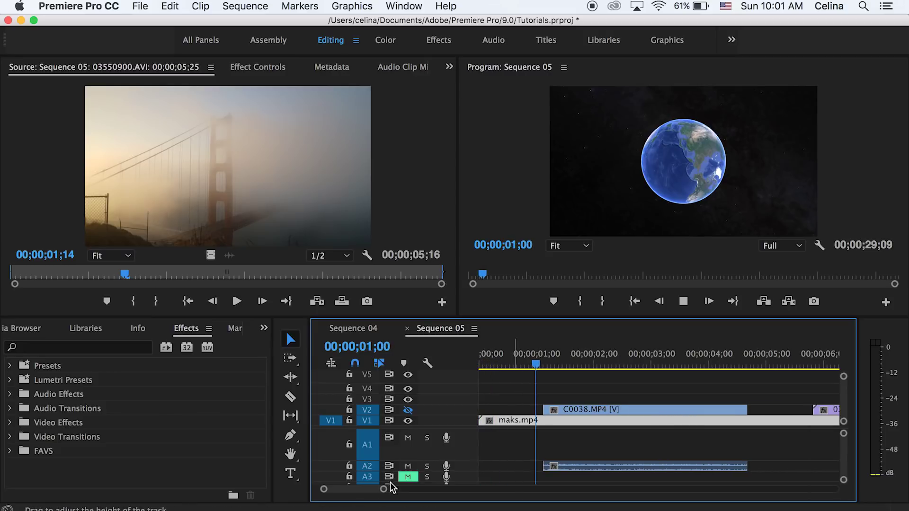
{"action": "key", "text": "space"}
{"action": "left_click", "coordinate": [408, 466]}
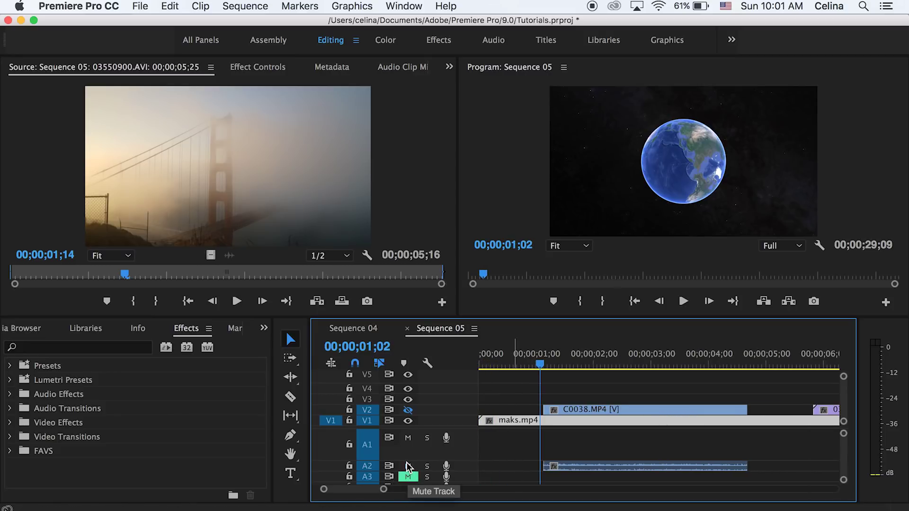
{"action": "left_click", "coordinate": [409, 477]}
{"action": "key", "text": "space"}
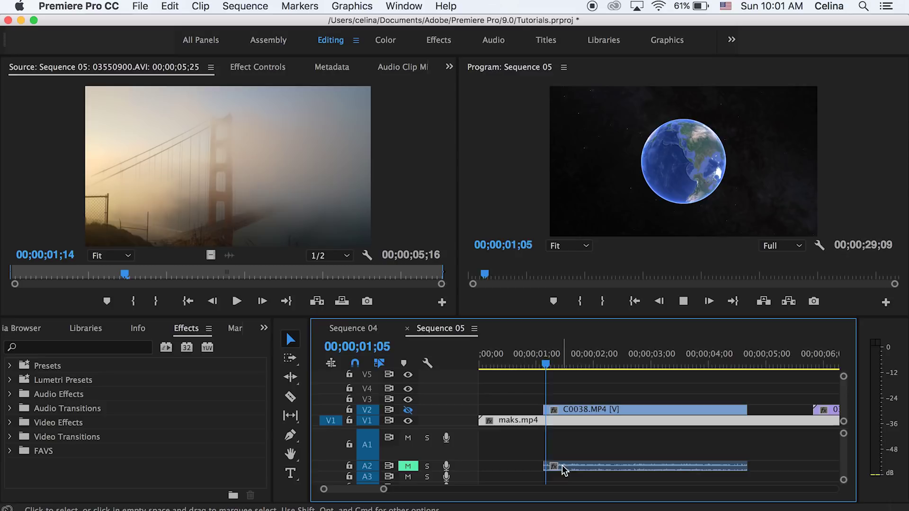
{"action": "key", "text": "minus"}
{"action": "key", "text": "minus"}
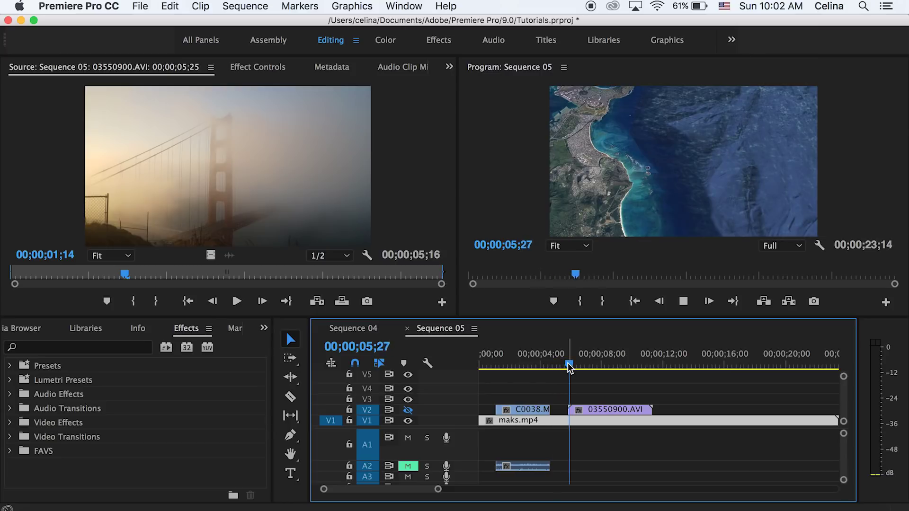
{"action": "key", "text": "space"}
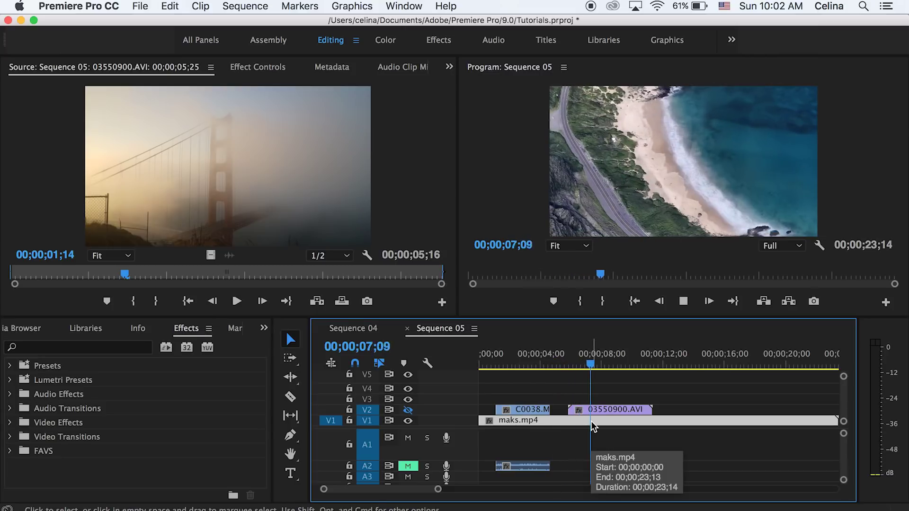
{"action": "key", "text": "space"}
{"action": "key", "text": "="}
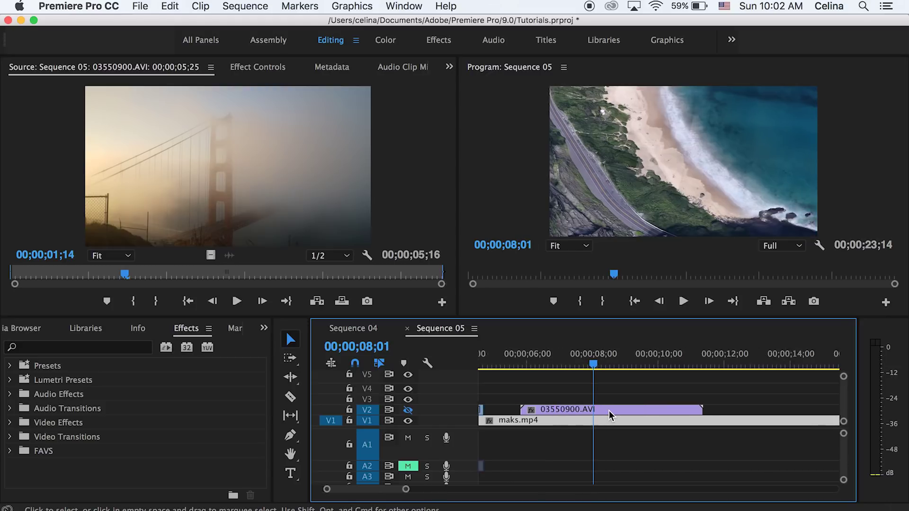
{"action": "key", "text": "="}
{"action": "key", "text": "space"}
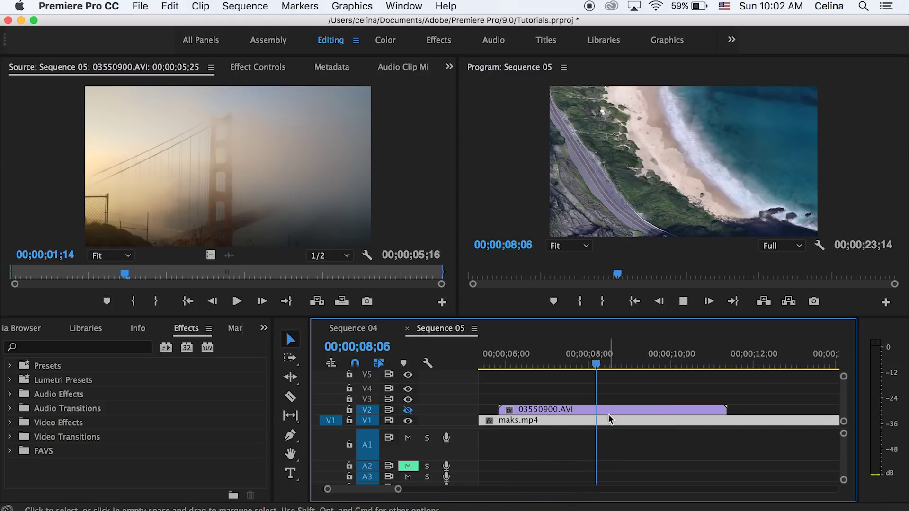
{"action": "key", "text": "space"}
- Scale maks.mp4 to about 49, razor-cut it at 00;00;09;00, then set Scale to 54
{"action": "left_click", "coordinate": [244, 77]}
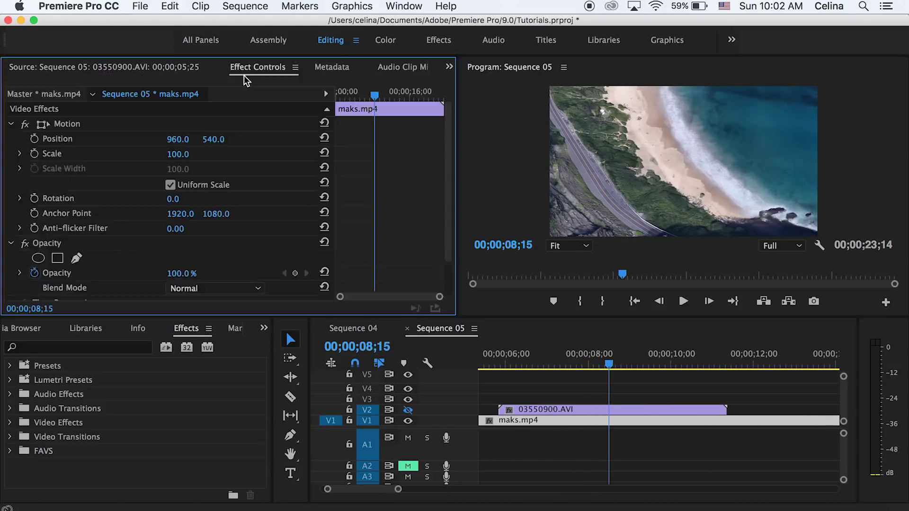
{"action": "mouse_move", "coordinate": [177, 154]}
{"action": "left_mouse_down"}
{"action": "mouse_move", "coordinate": [146, 154]}
{"action": "mouse_move", "coordinate": [183, 155]}
{"action": "left_mouse_up"}
{"action": "key", "text": "c"}
{"action": "left_click", "coordinate": [616, 422]}
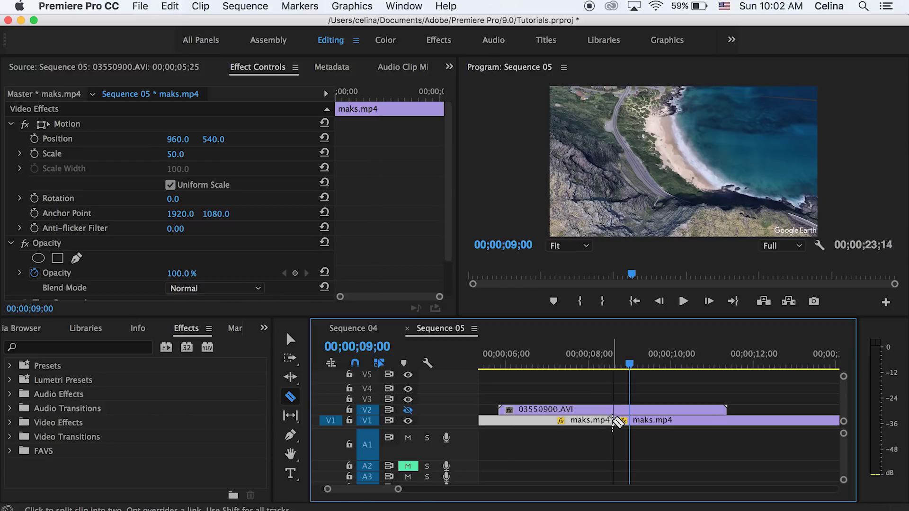
{"action": "key", "text": "v"}
{"action": "left_click_drag", "start_coordinate": [624, 364], "coordinate": [603, 364]}
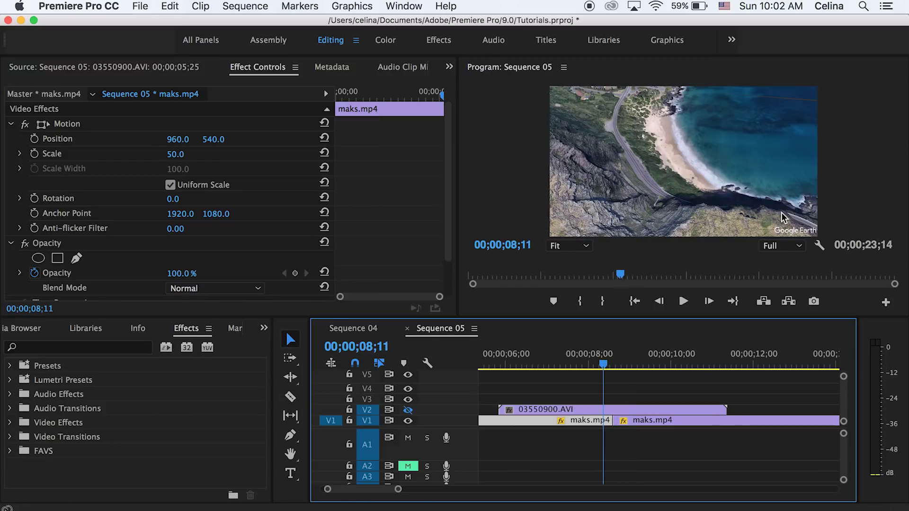
{"action": "left_click_drag", "start_coordinate": [183, 154], "coordinate": [185, 153]}
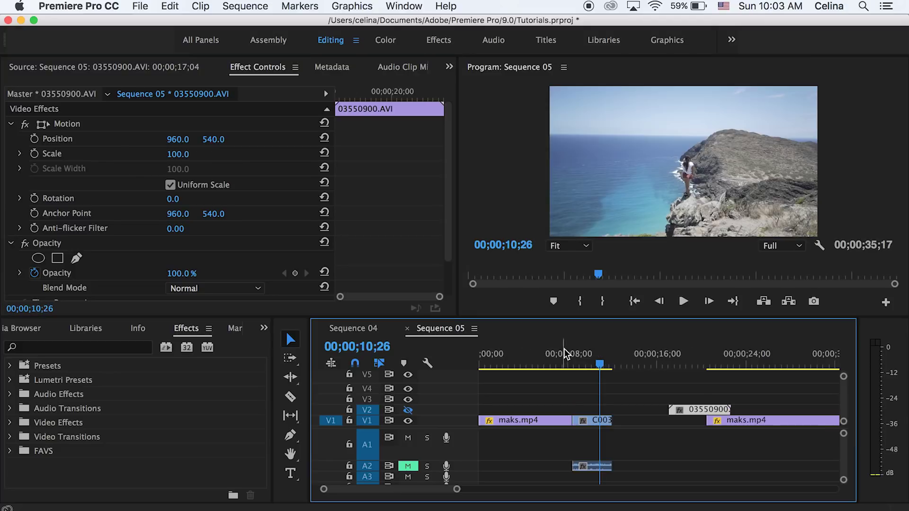
- Review the cut around 00;00;08;01 by scrubbing and playing from there
{"action": "left_click", "coordinate": [568, 359]}
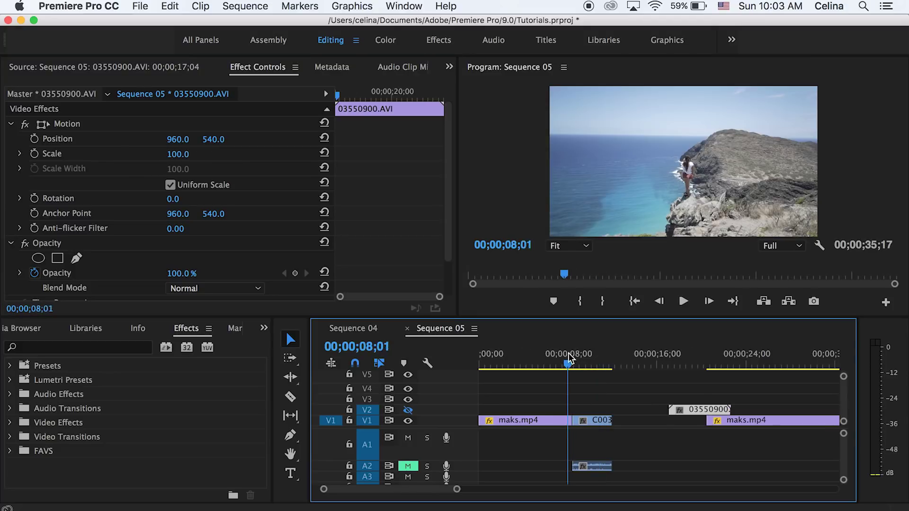
{"action": "left_click_drag", "start_coordinate": [569, 358], "coordinate": [572, 359]}
{"action": "key", "text": "space"}
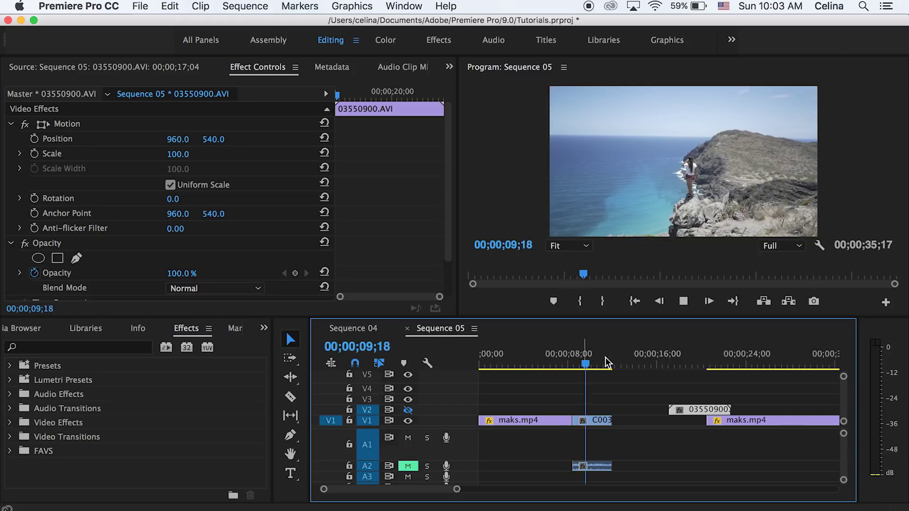
- Close the V1 gap and align 03550900.AVI on V2 to start where maks.mp4 ends, near 00;00;23;24
{"action": "left_click_drag", "start_coordinate": [688, 410], "coordinate": [646, 420]}
{"action": "key", "text": "minus"}
{"action": "key", "text": "space"}
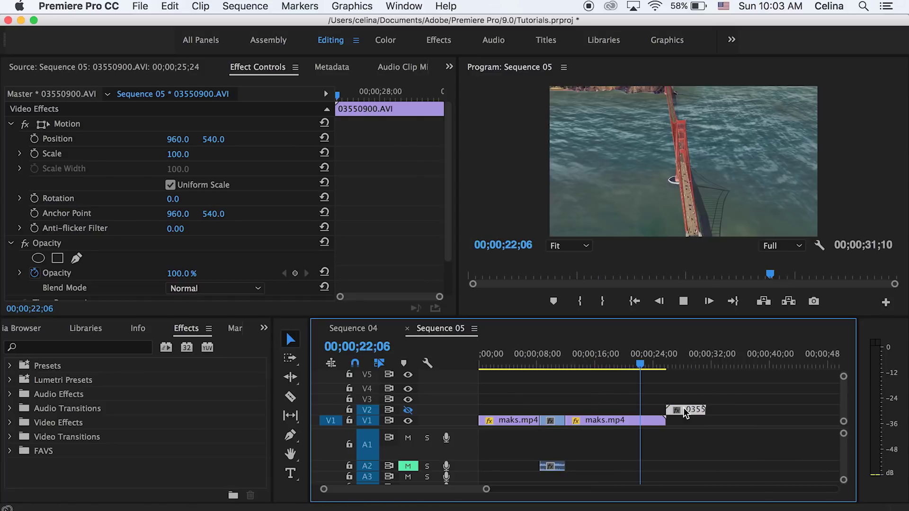
{"action": "key", "text": "space"}
{"action": "mouse_move", "coordinate": [685, 411]}
{"action": "left_mouse_down"}
{"action": "mouse_move", "coordinate": [652, 420]}
{"action": "mouse_move", "coordinate": [685, 413]}
{"action": "left_mouse_up"}
{"action": "key", "text": "space"}
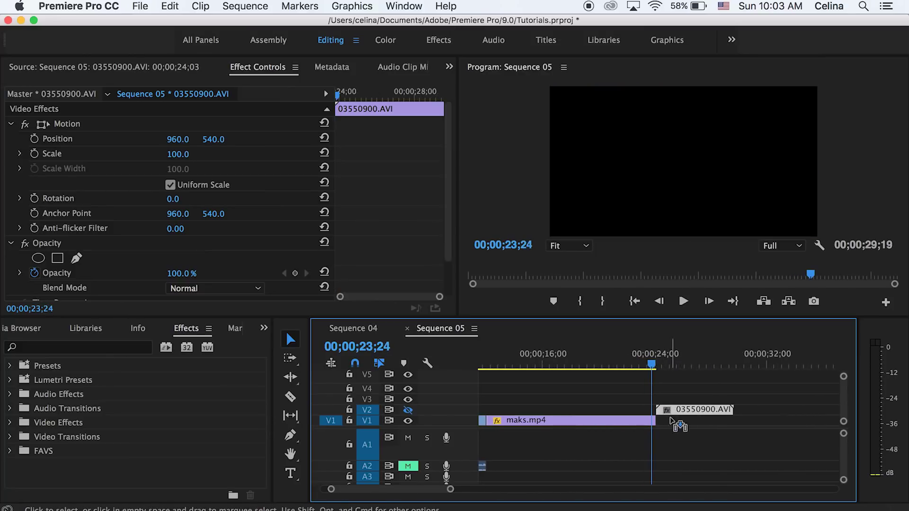